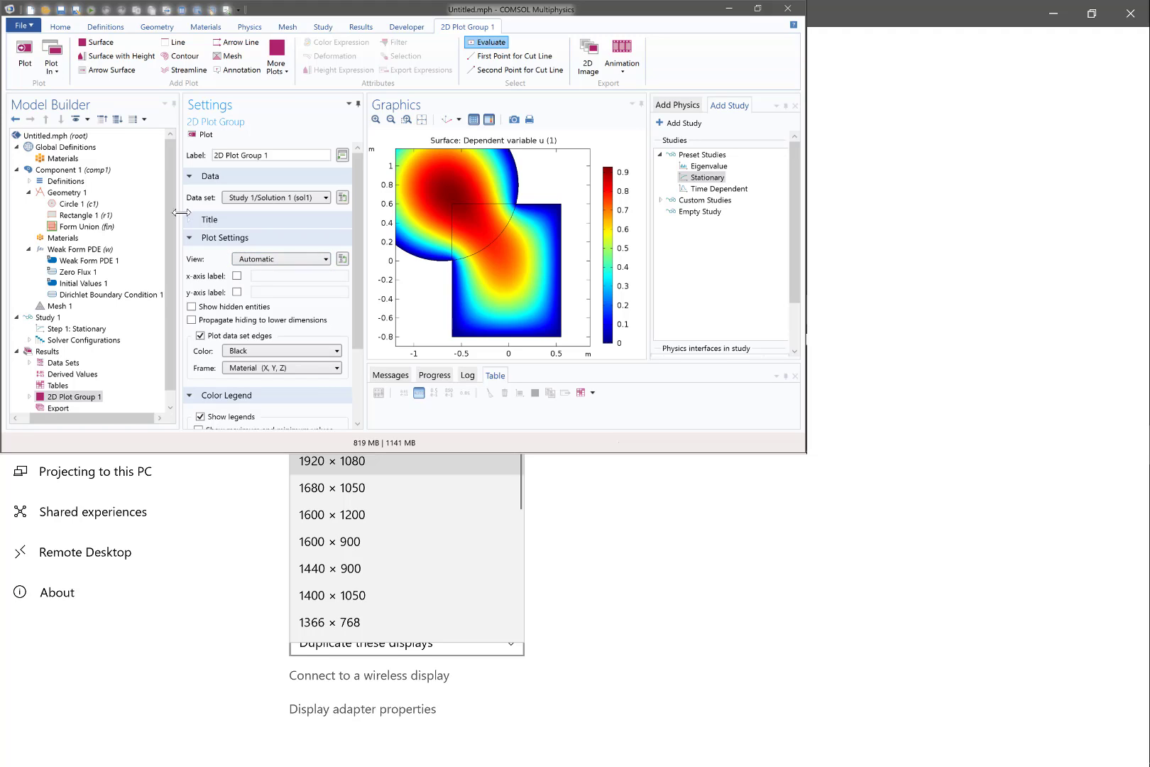
# Remove the source term +5[m^-2]*test(u) from the weak expression of Weak Form PDE 1
pyautogui.click(106, 261)
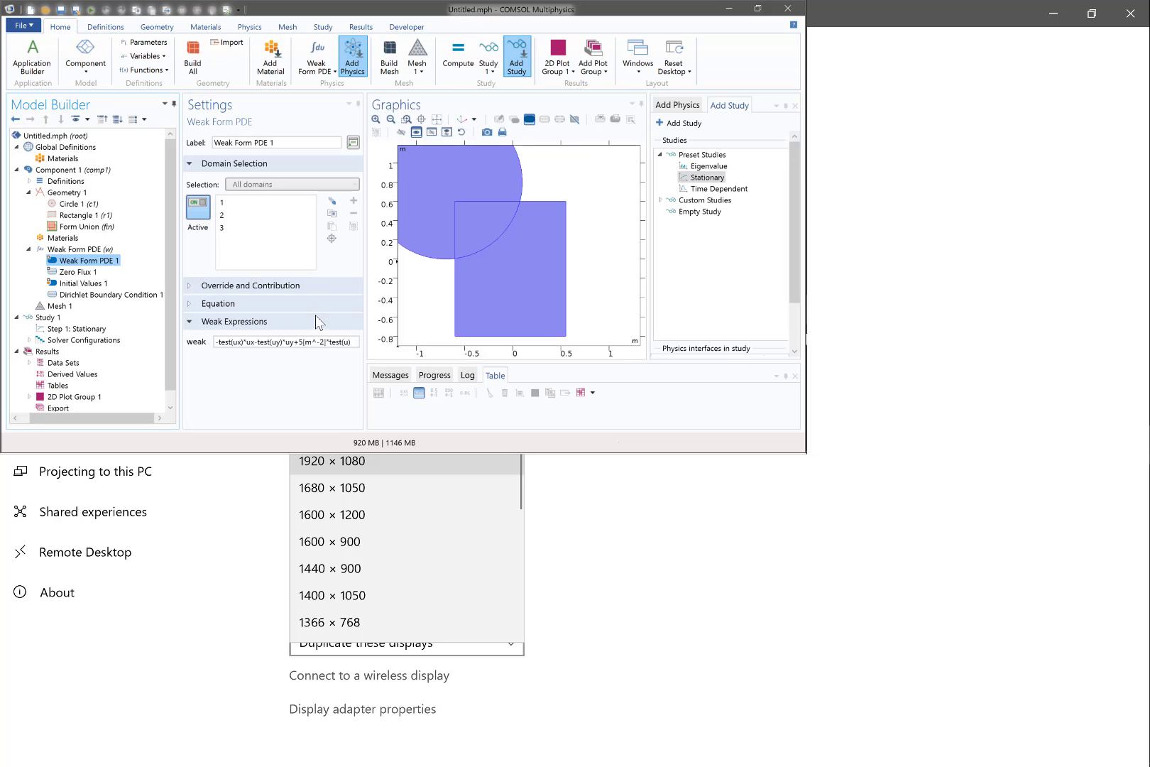
pyautogui.hotkey('shift', 'End')
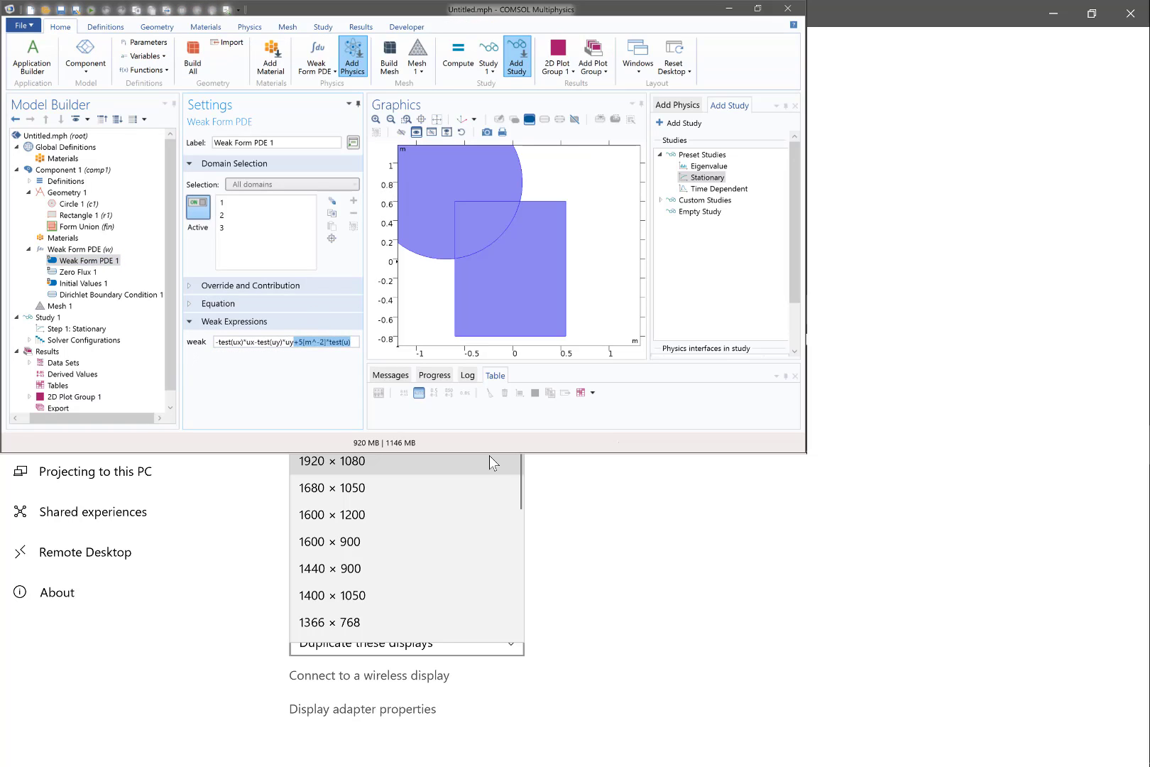
pyautogui.press('BackSpace')
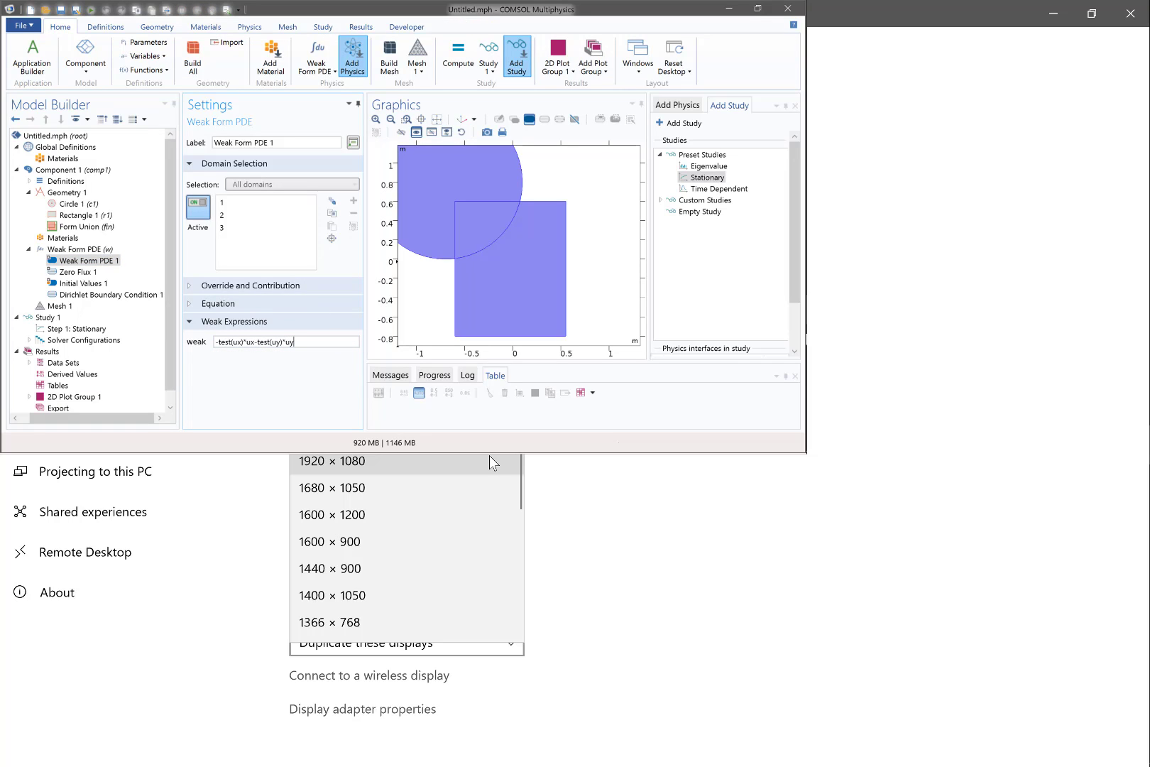
# Add a second Weak Form PDE domain feature and set its weak expression to 5[m^-2]*test(u)
pyautogui.click(71, 249)
pyautogui.rightClick(69, 252)
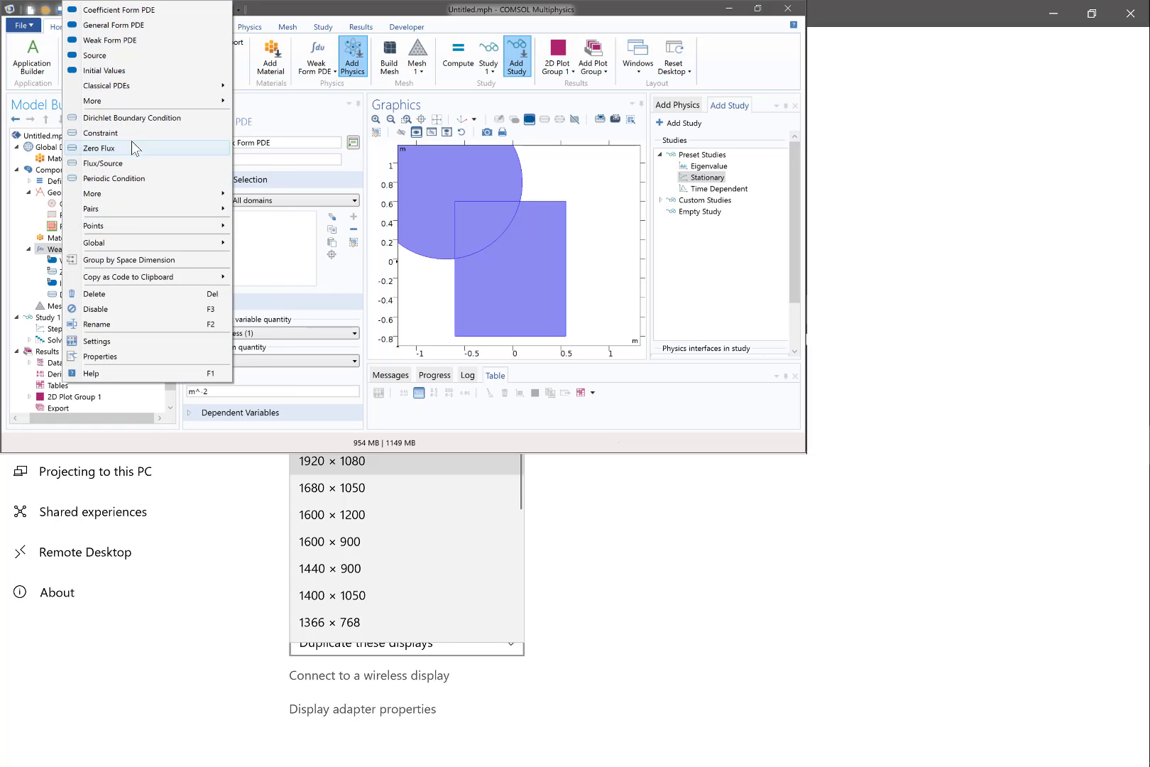
pyautogui.click(132, 40)
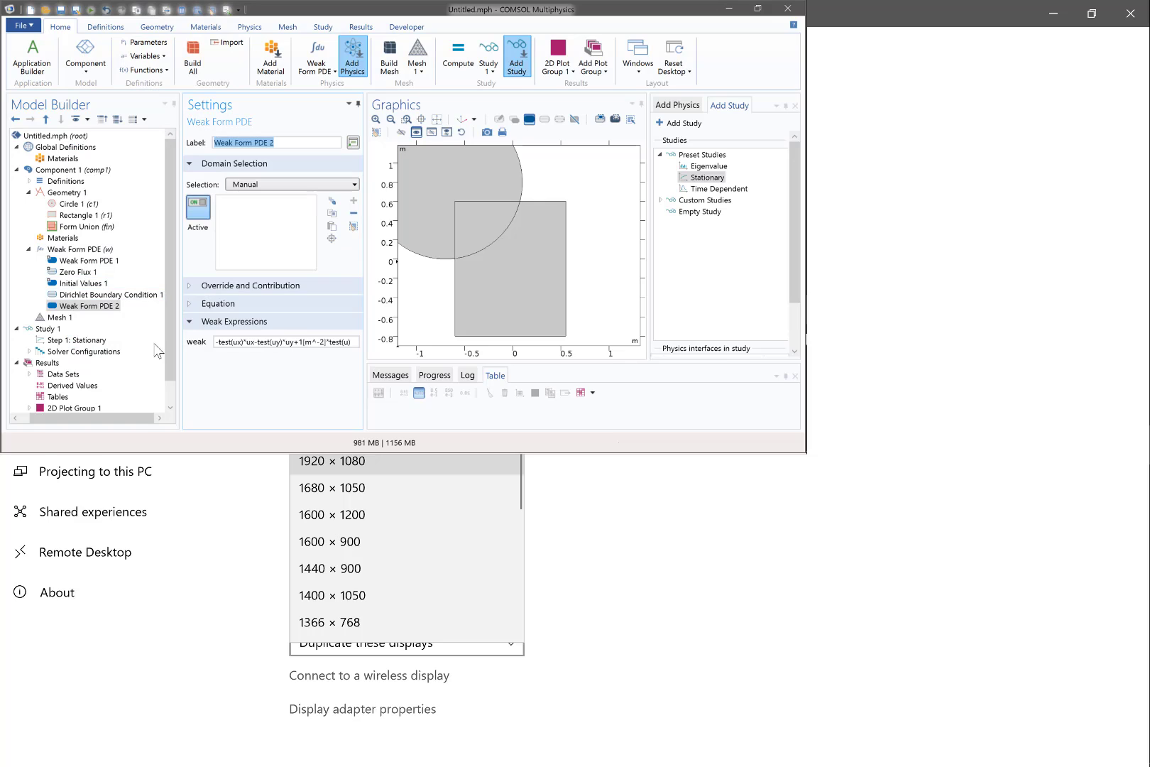
pyautogui.moveTo(301, 341); pyautogui.dragTo(153, 335)
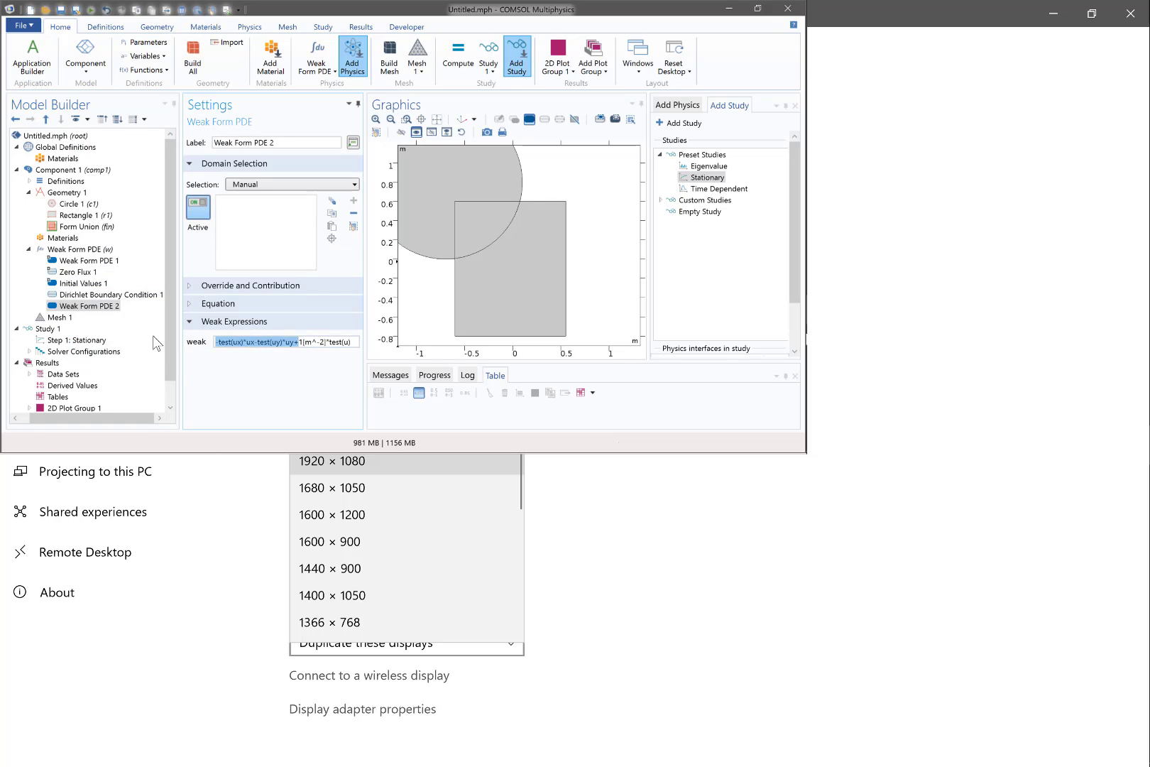
pyautogui.write('5')
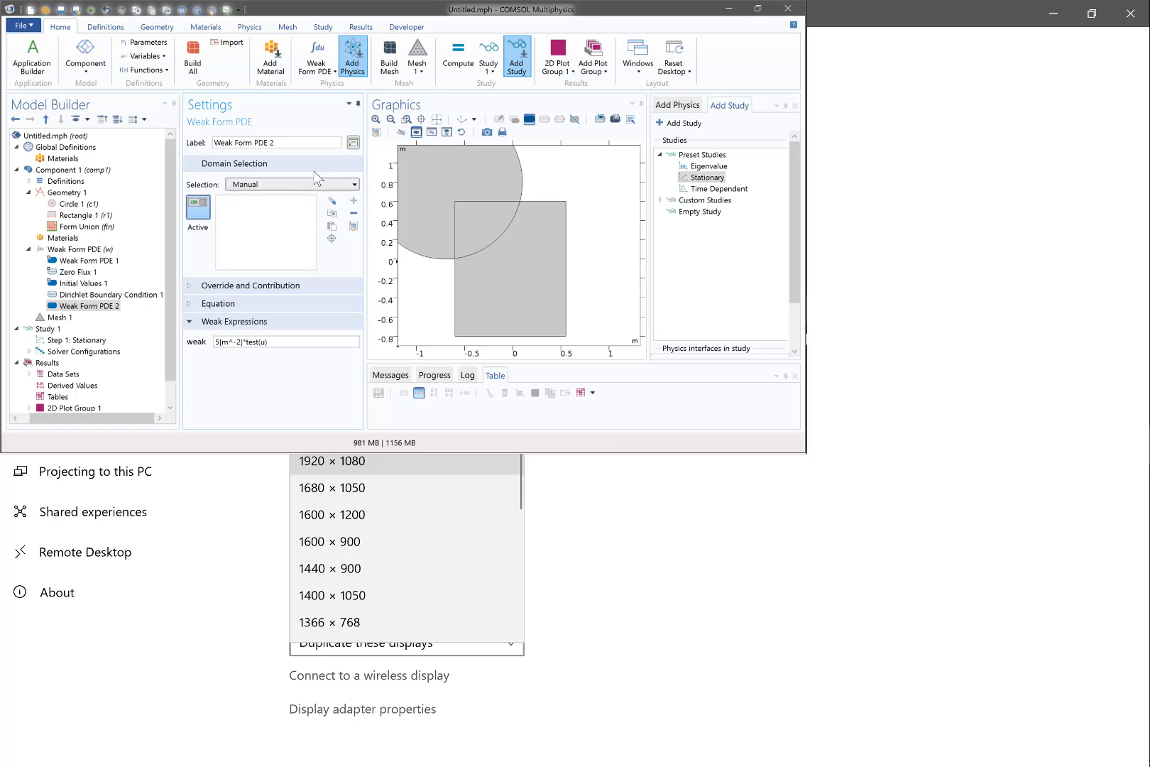
# Assign Weak Form PDE 2 to the two domains making up the circle and compute the study
pyautogui.click(421, 178)
pyautogui.click(475, 205)
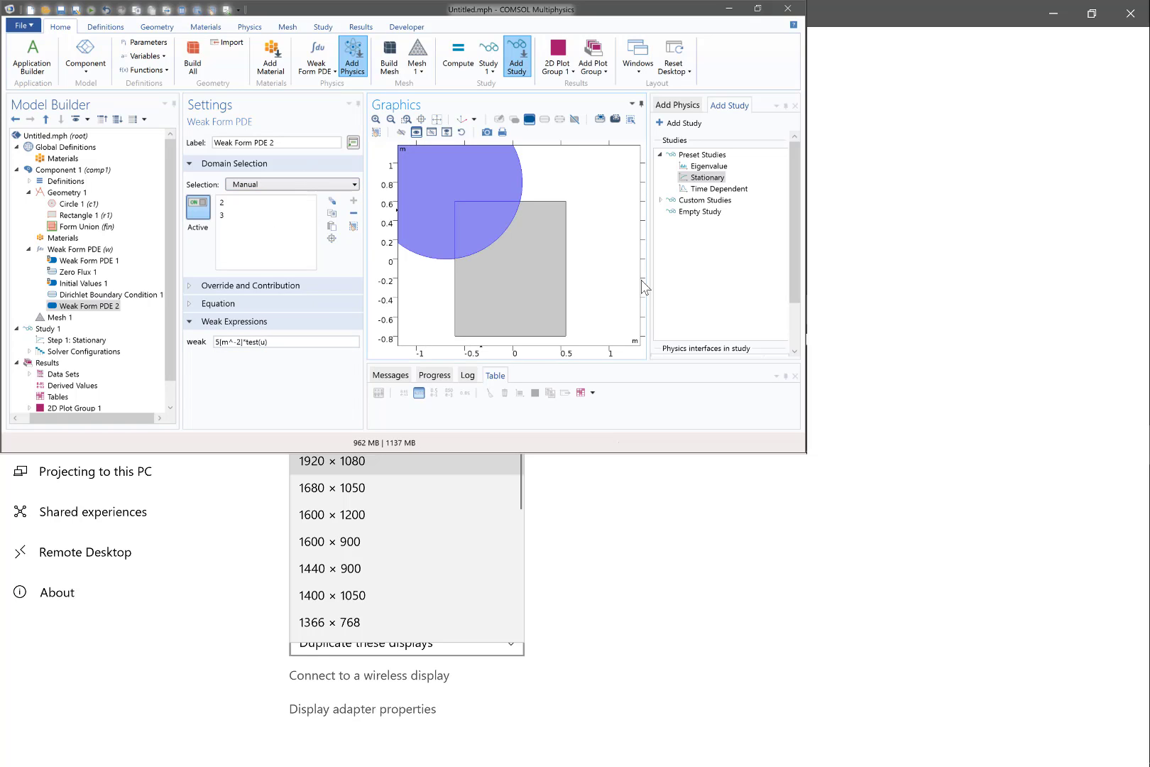
pyautogui.click(458, 55)
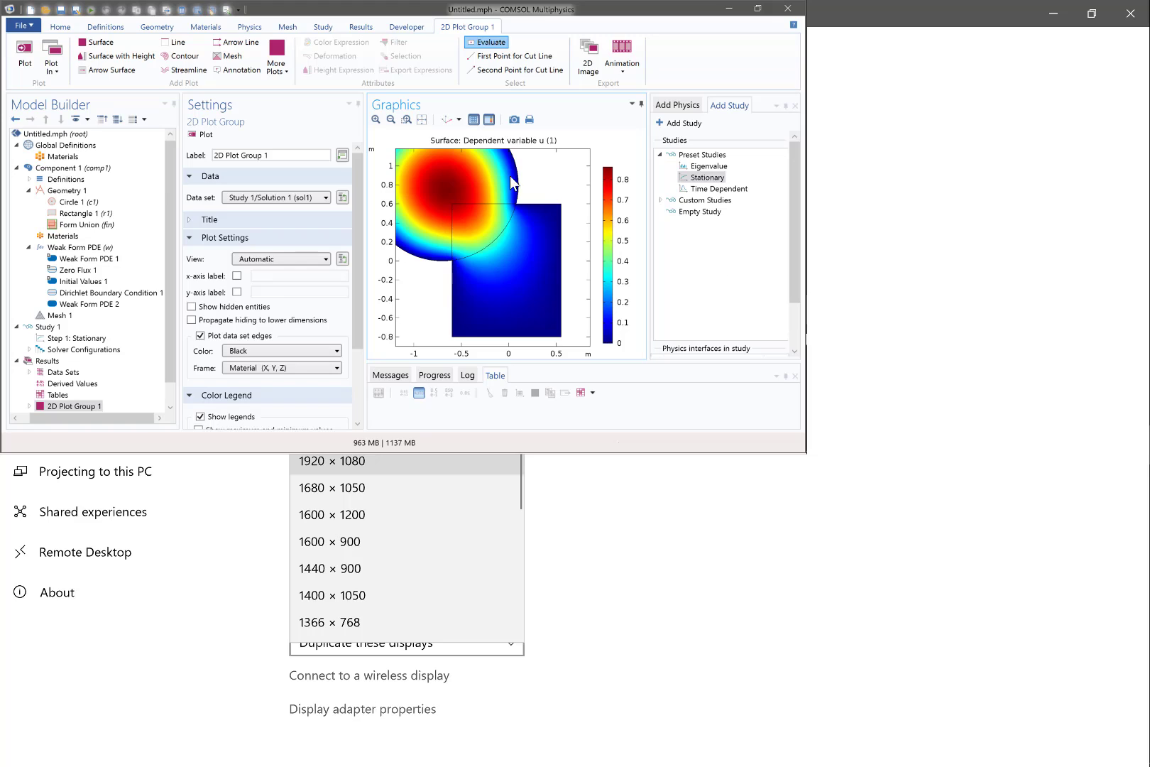
# Review the weak expression of Weak Form PDE 1 against the weak form derivation in the Lecture 16 notes
pyautogui.click(63, 156)
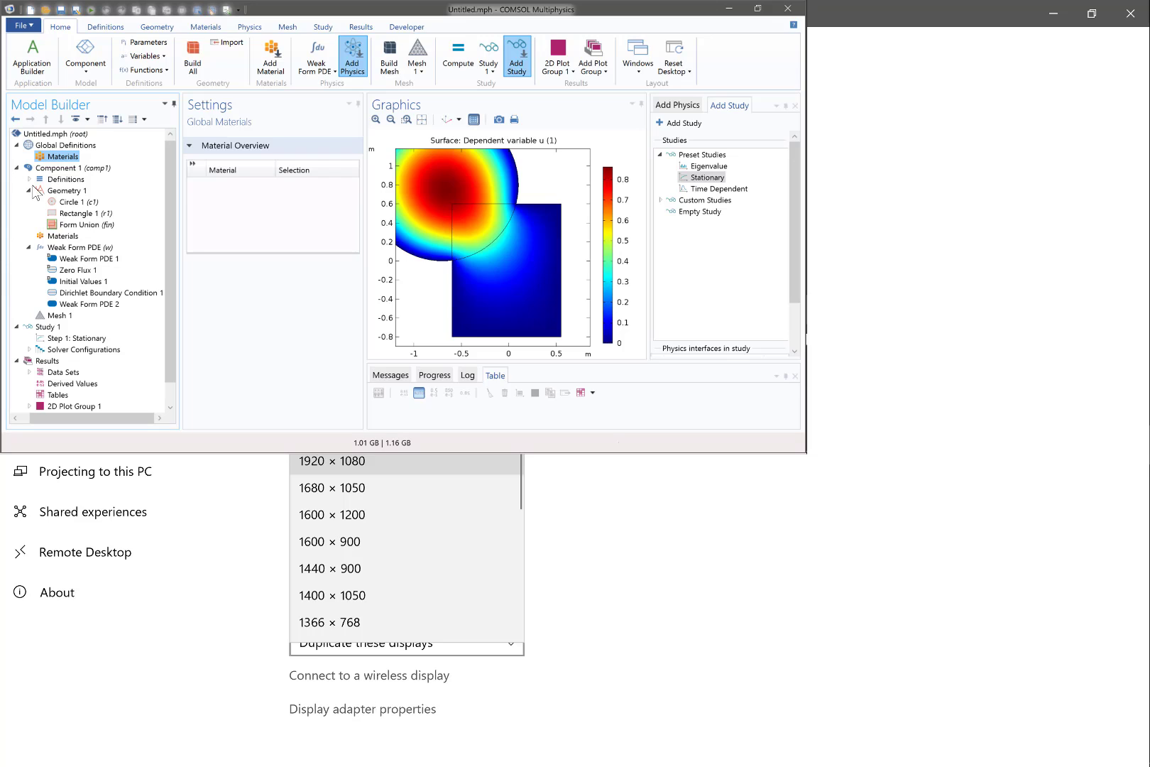
pyautogui.click(85, 258)
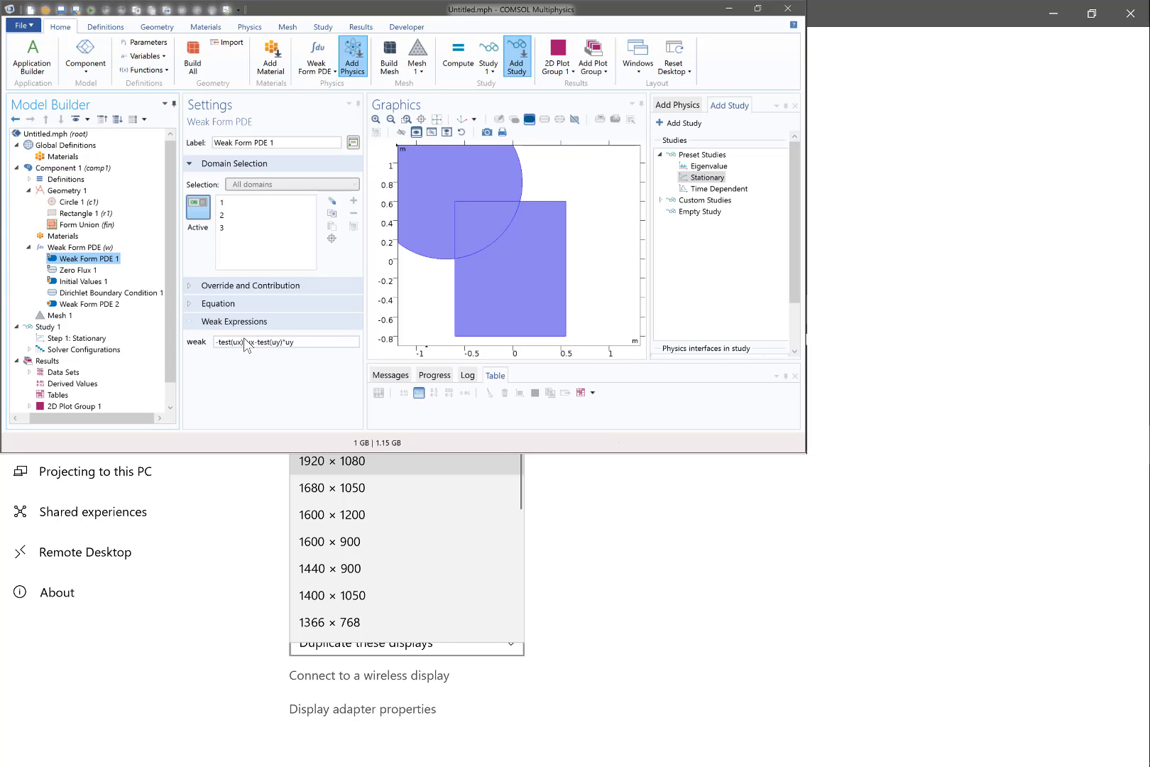
pyautogui.click(245, 341)
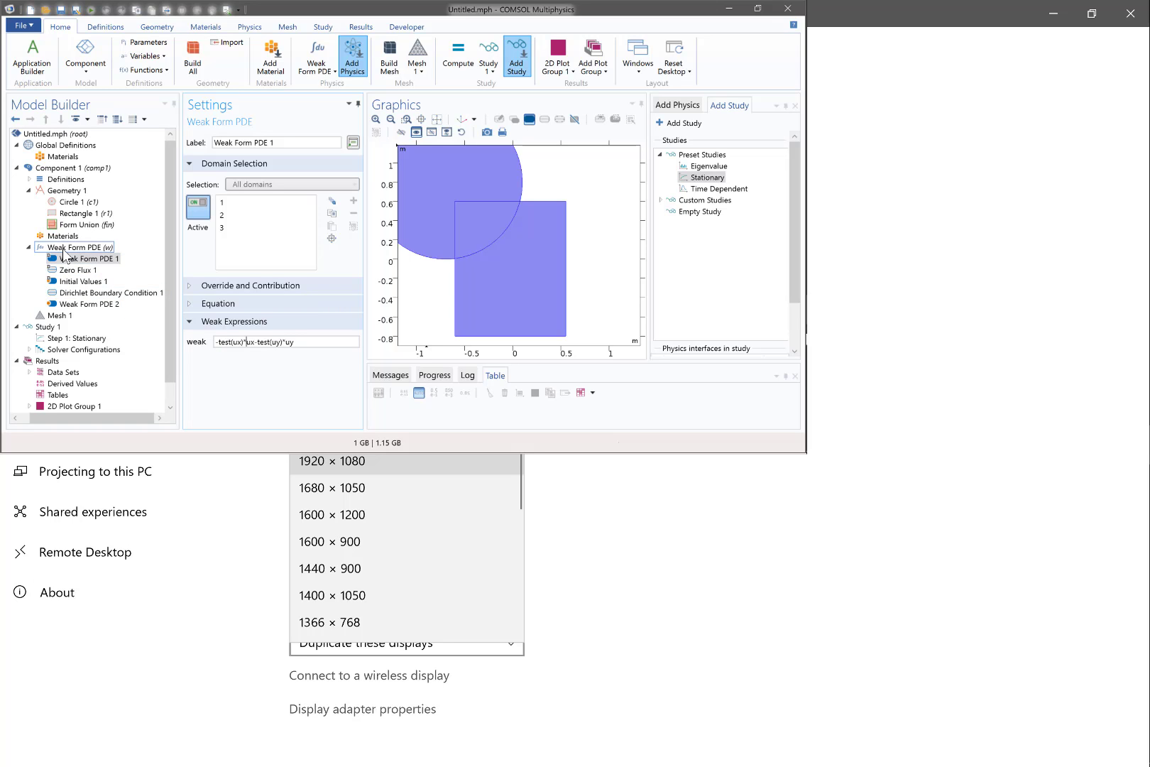
pyautogui.hotkey('alt', 'Tab')
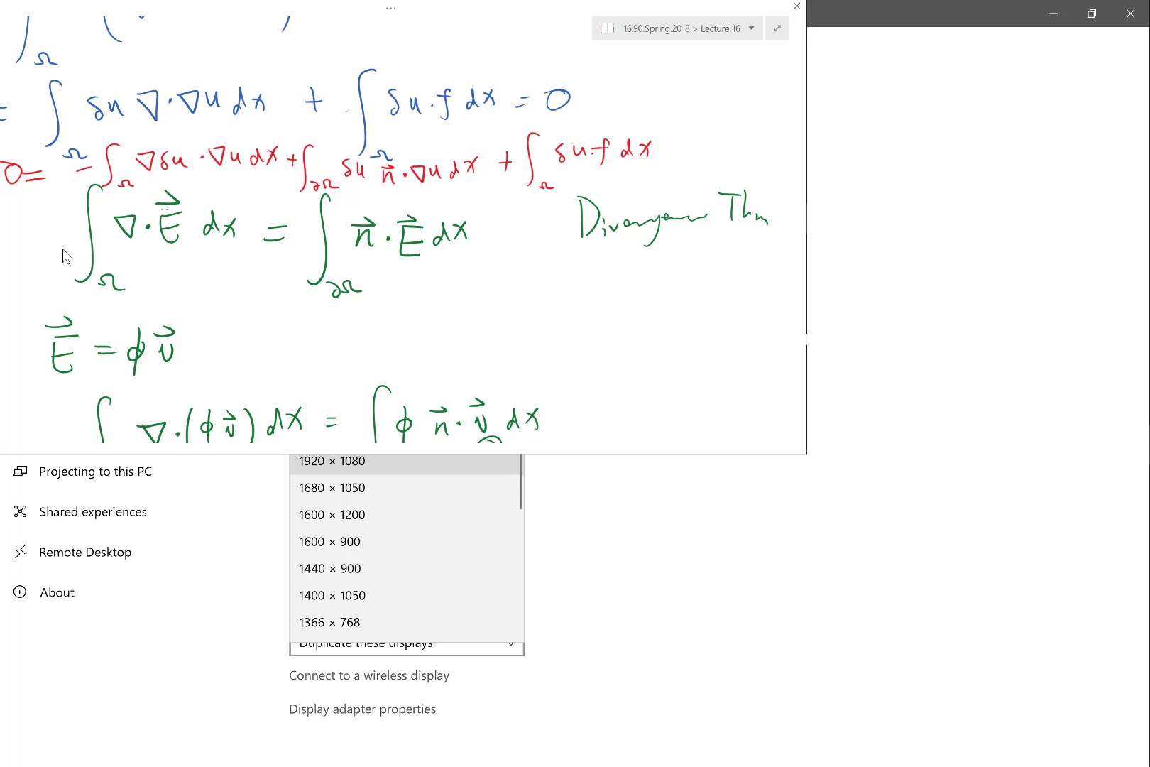
pyautogui.hotkey('alt', 'Tab')
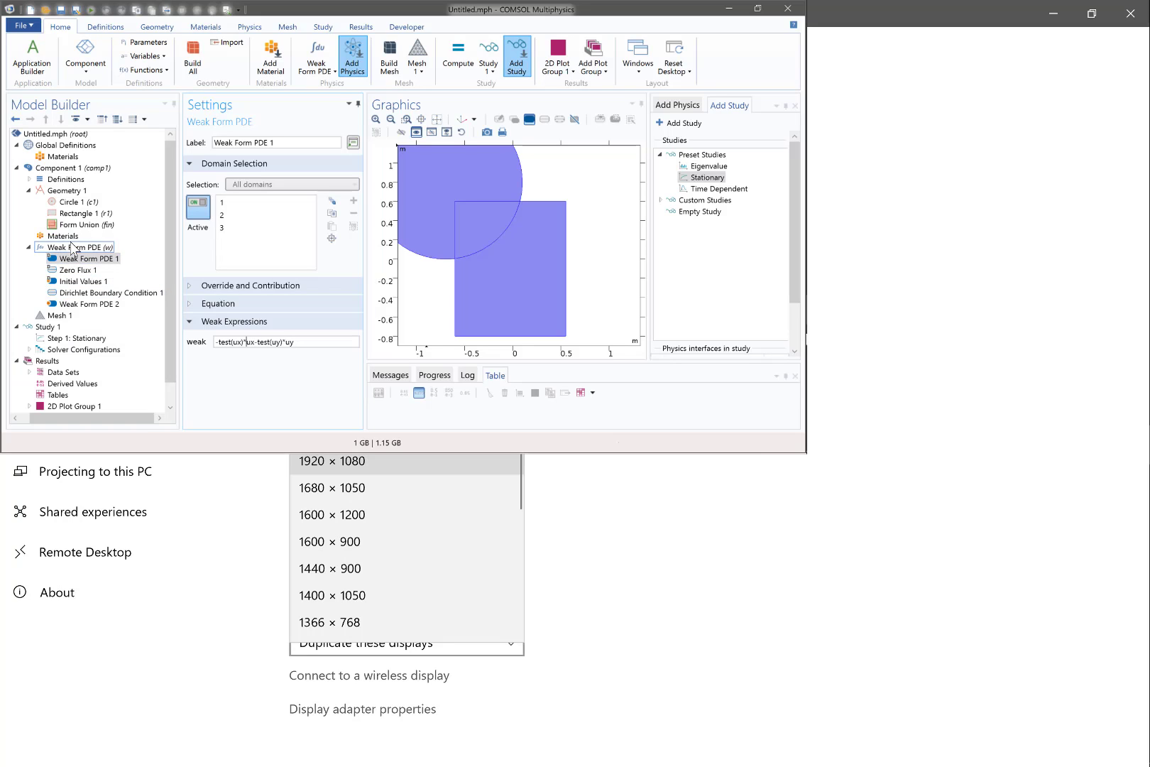
# Compute the study with the rectangle's bottom edge excluded from Dirichlet Boundary Condition 1, and restore that edge to the selection
pyautogui.click(86, 293)
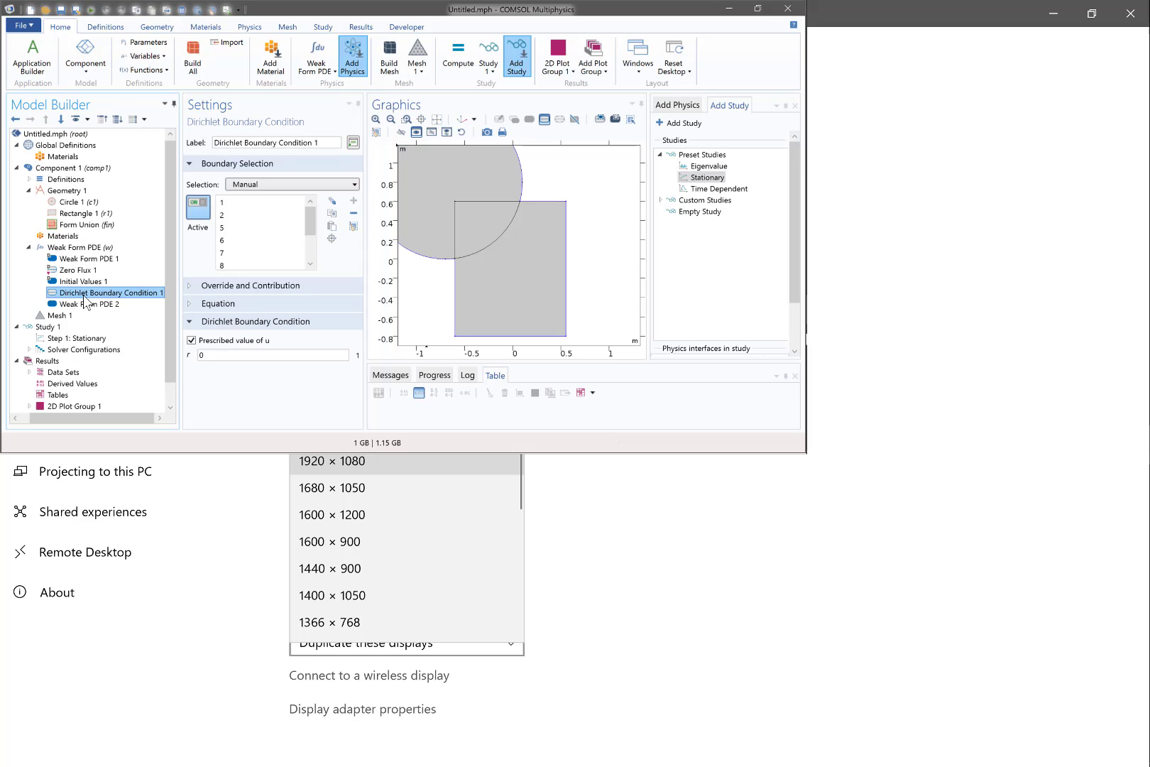
pyautogui.click(524, 338)
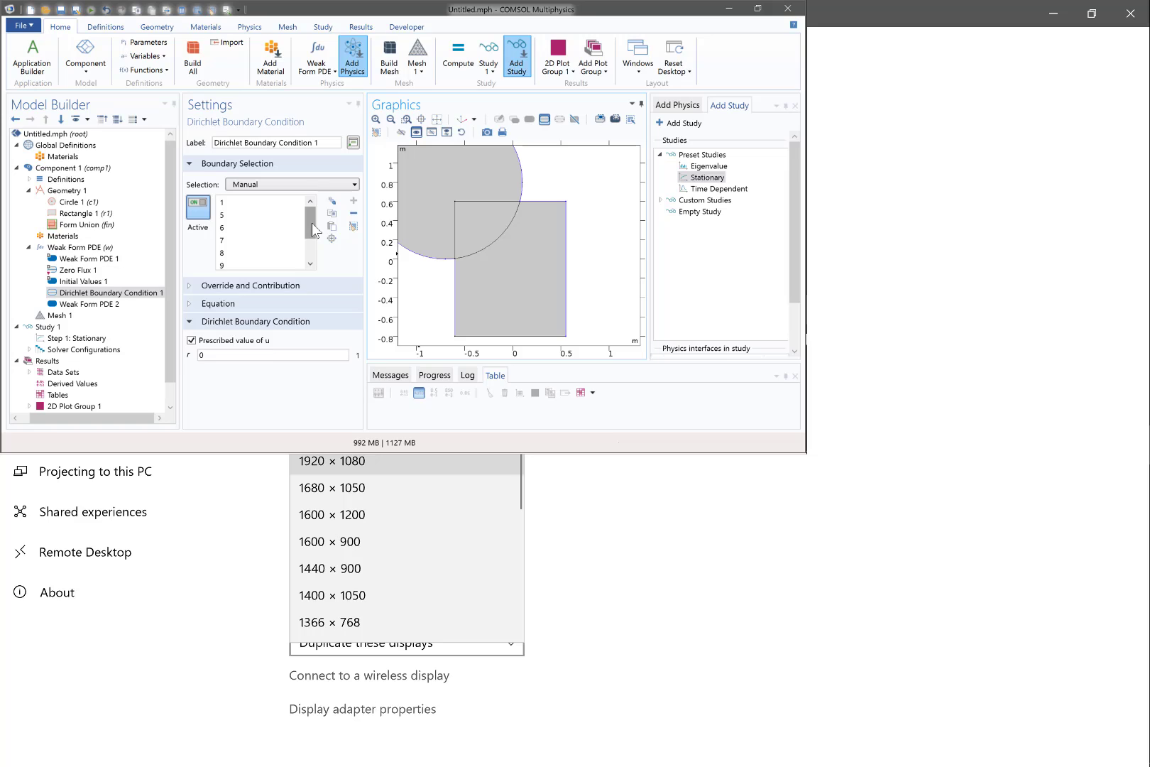
pyautogui.moveTo(312, 228); pyautogui.dragTo(312, 250)
pyautogui.click(458, 51)
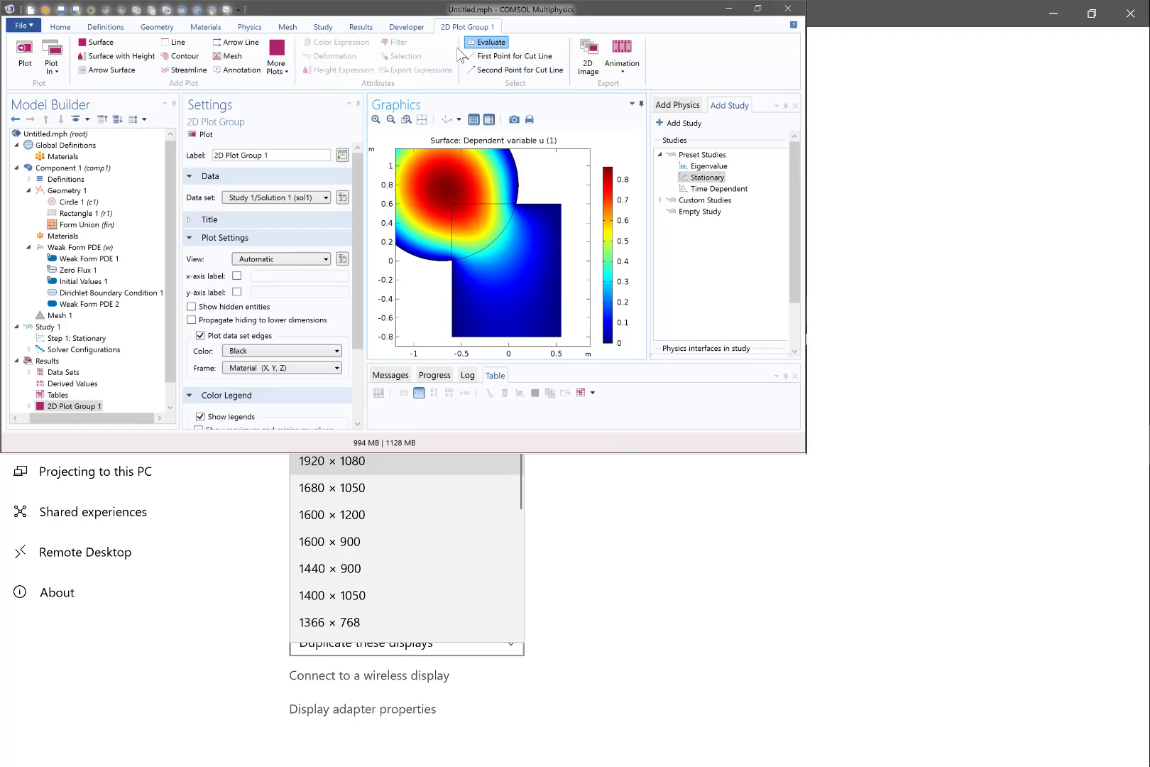
pyautogui.click(74, 292)
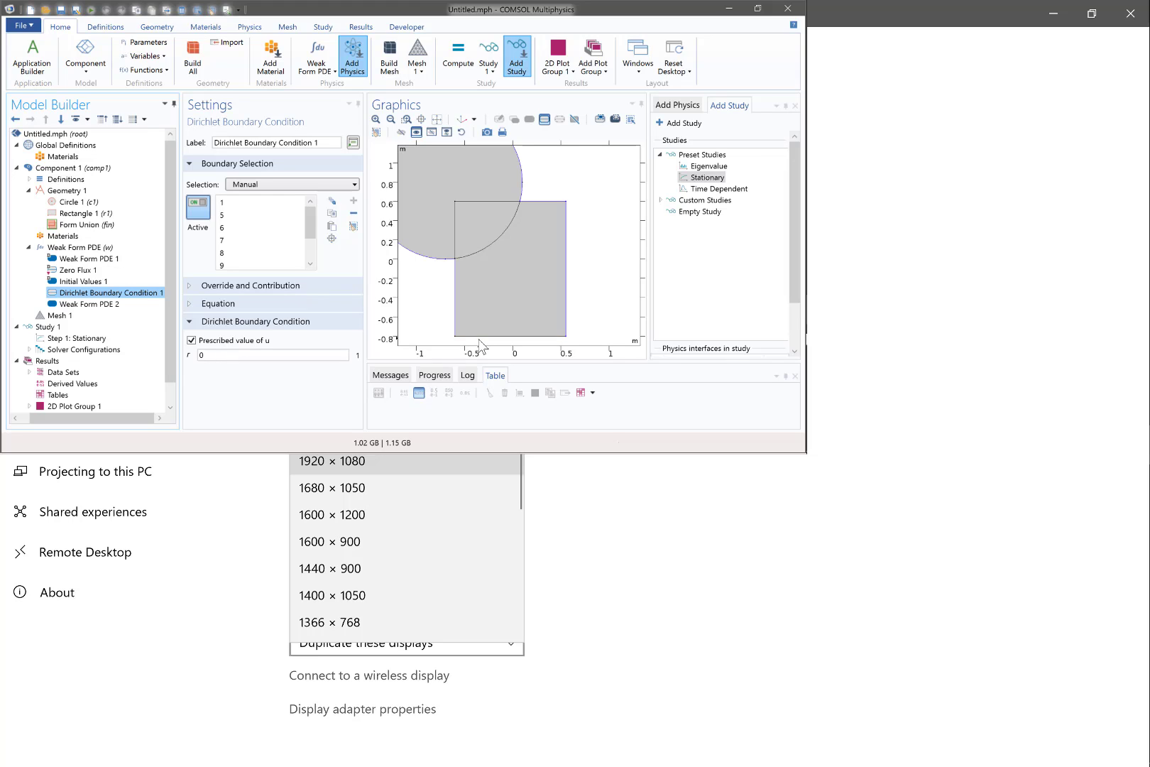
pyautogui.click(458, 332)
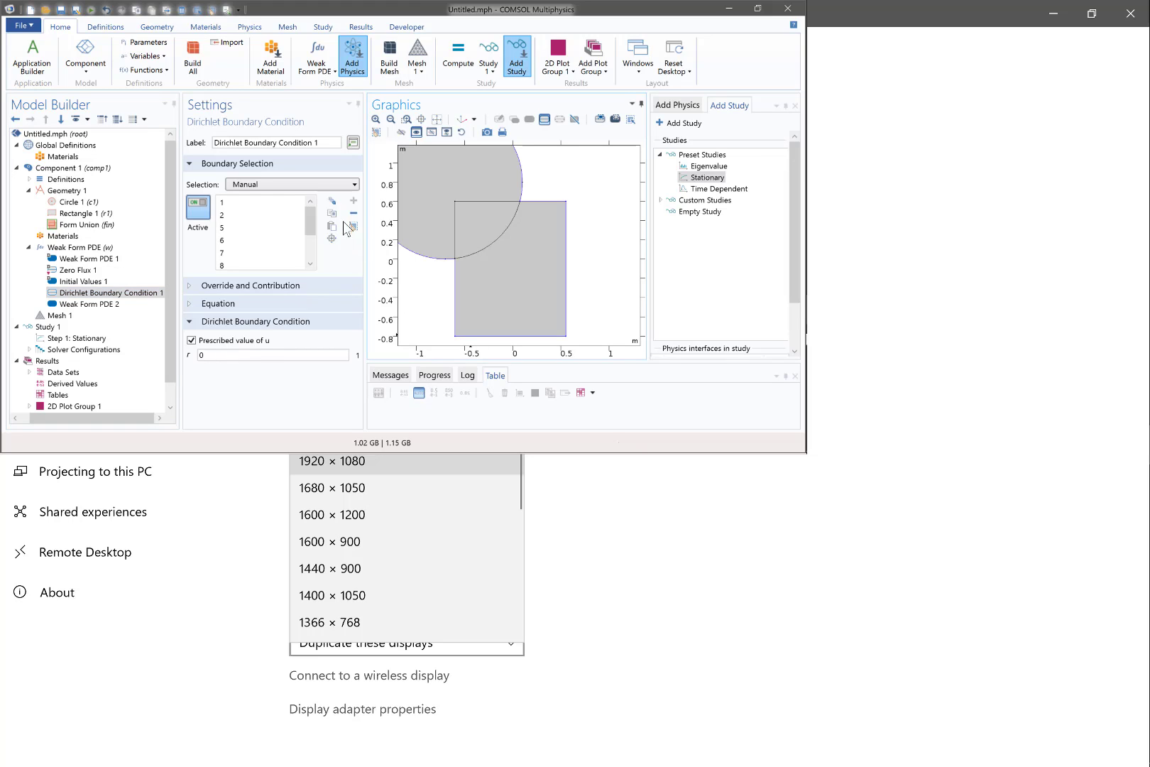
# Remove the circle's outer arcs from Dirichlet Boundary Condition 1, keeping the short arc just above the rectangle, and recompute the study
pyautogui.click(423, 258)
pyautogui.moveTo(580, 215); pyautogui.dragTo(639, 274)
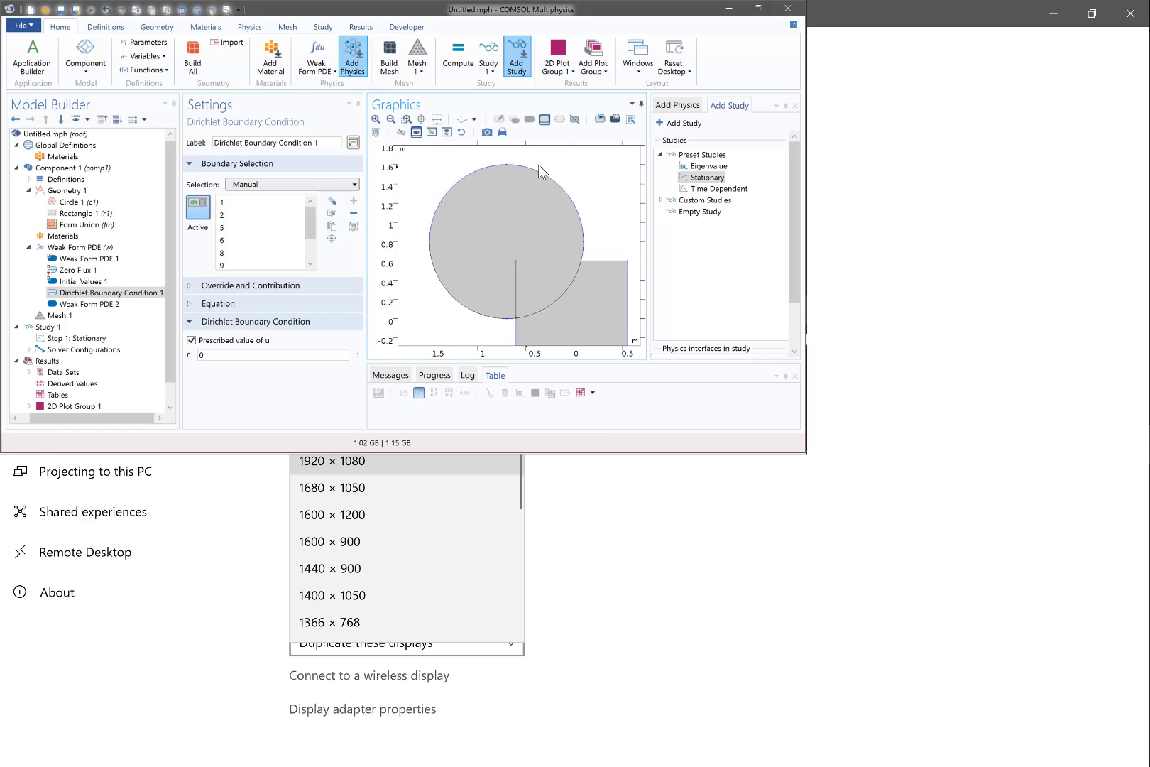
pyautogui.click(477, 171)
pyautogui.click(551, 178)
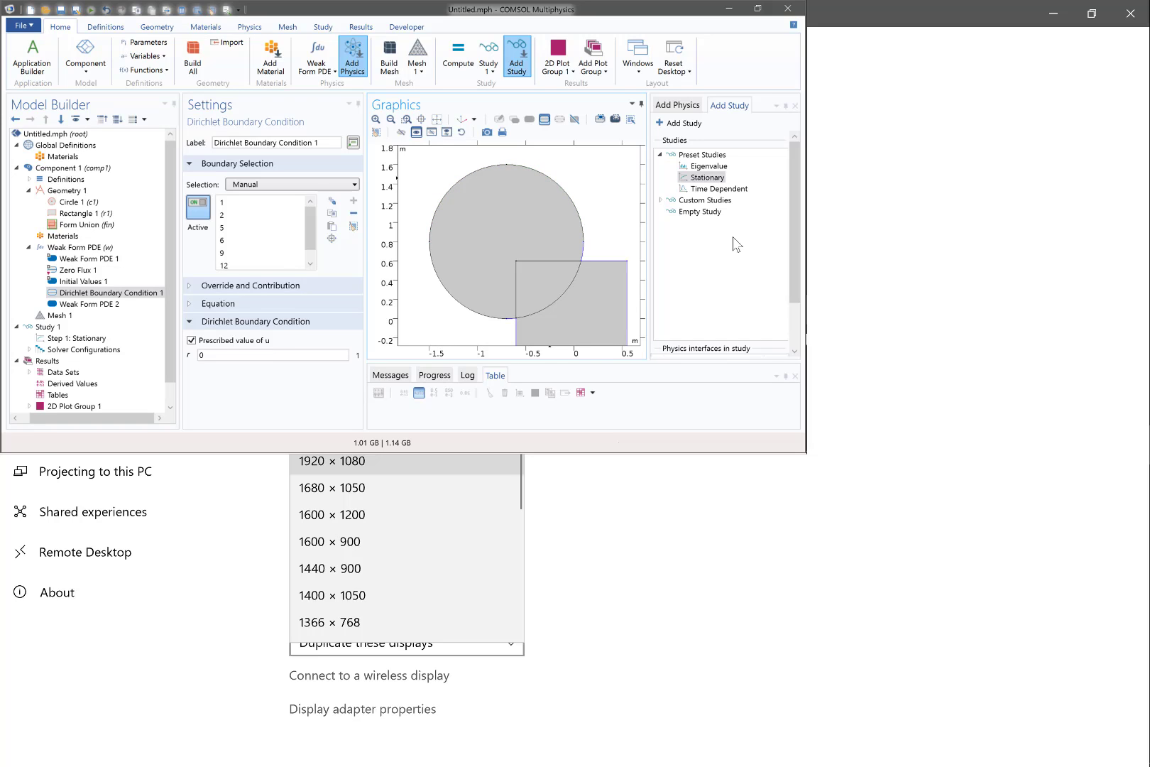
pyautogui.click(508, 319)
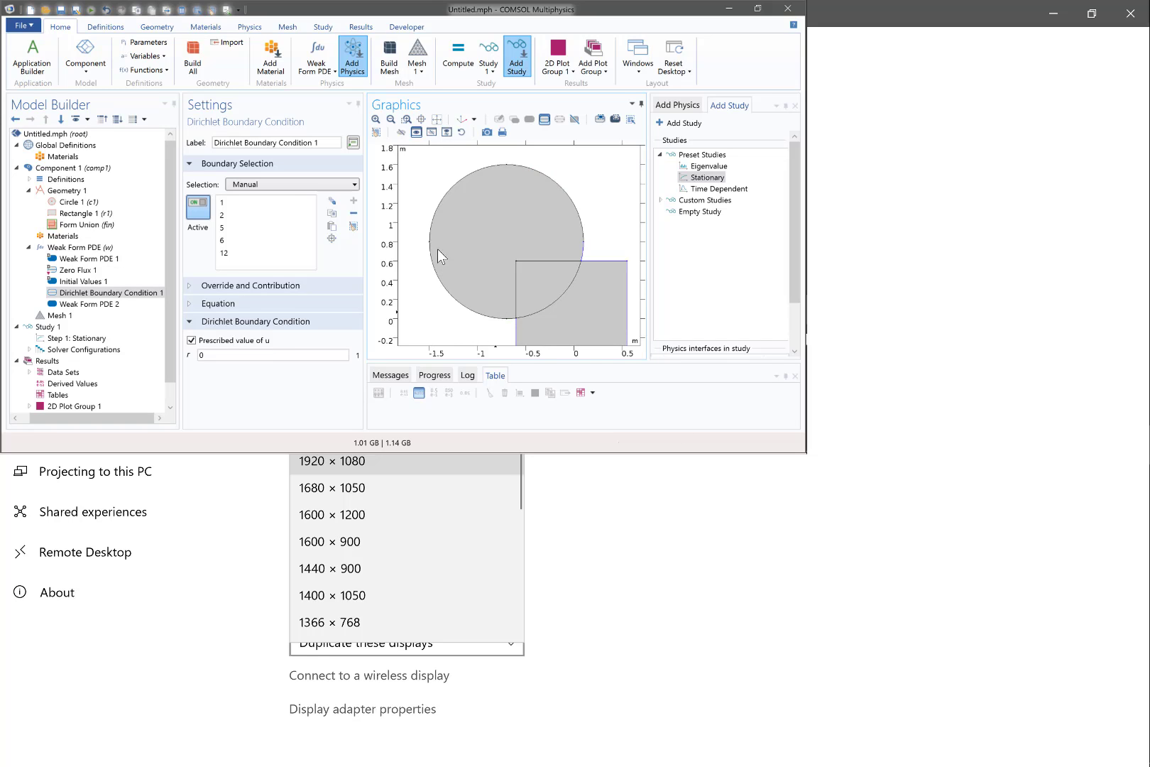
pyautogui.click(458, 55)
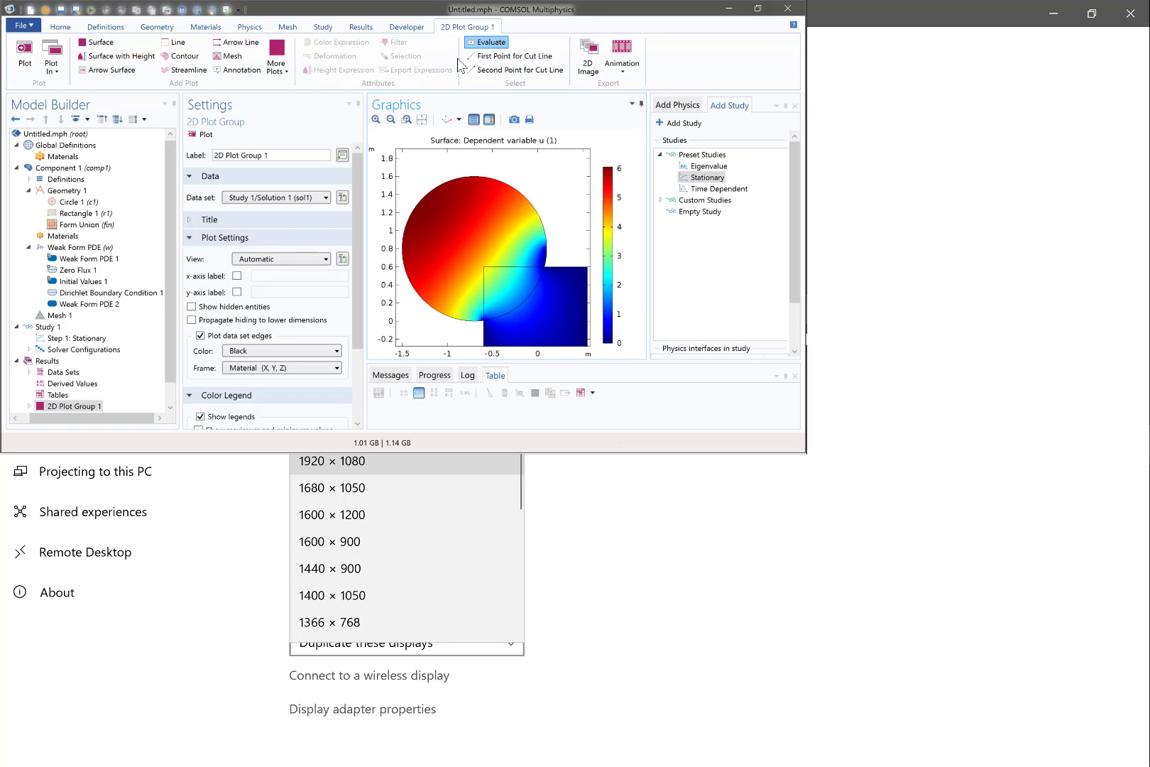
# Examine the solution plot down to the rectangle's bottom edge and check the boundary term in the Lecture 16 notes
pyautogui.moveTo(558, 246); pyautogui.dragTo(548, 189)
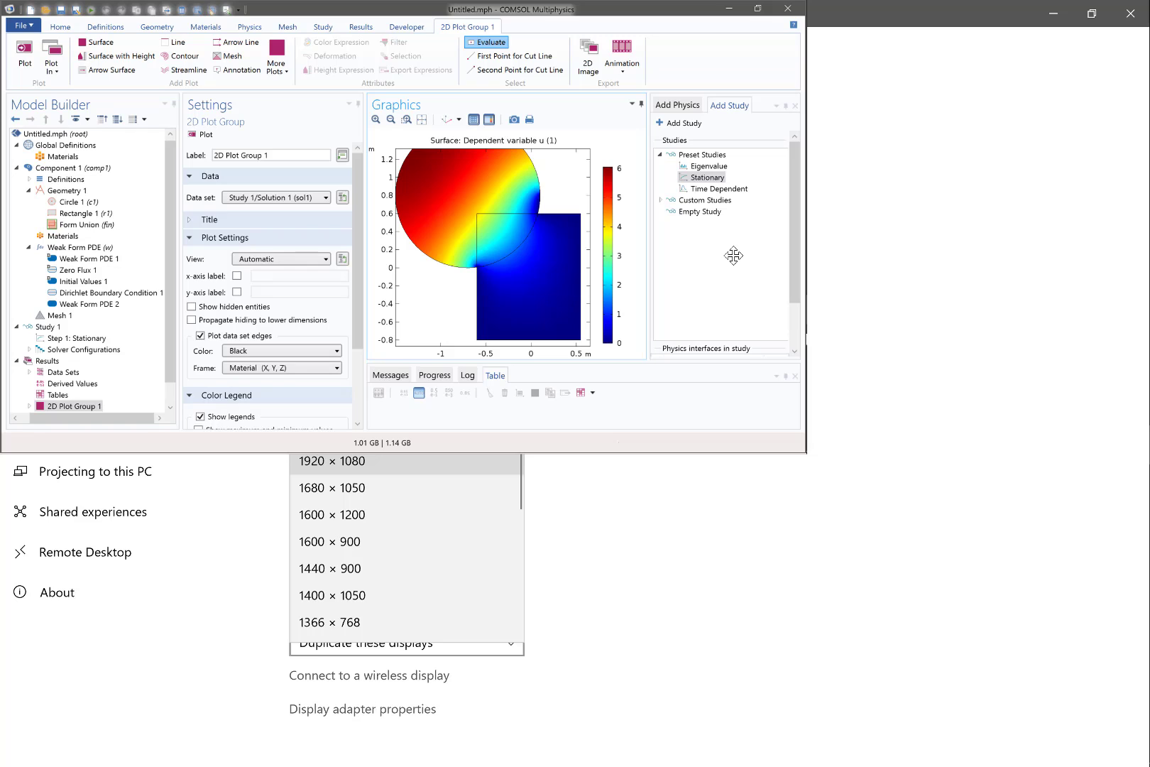
pyautogui.hotkey('alt', 'Tab')
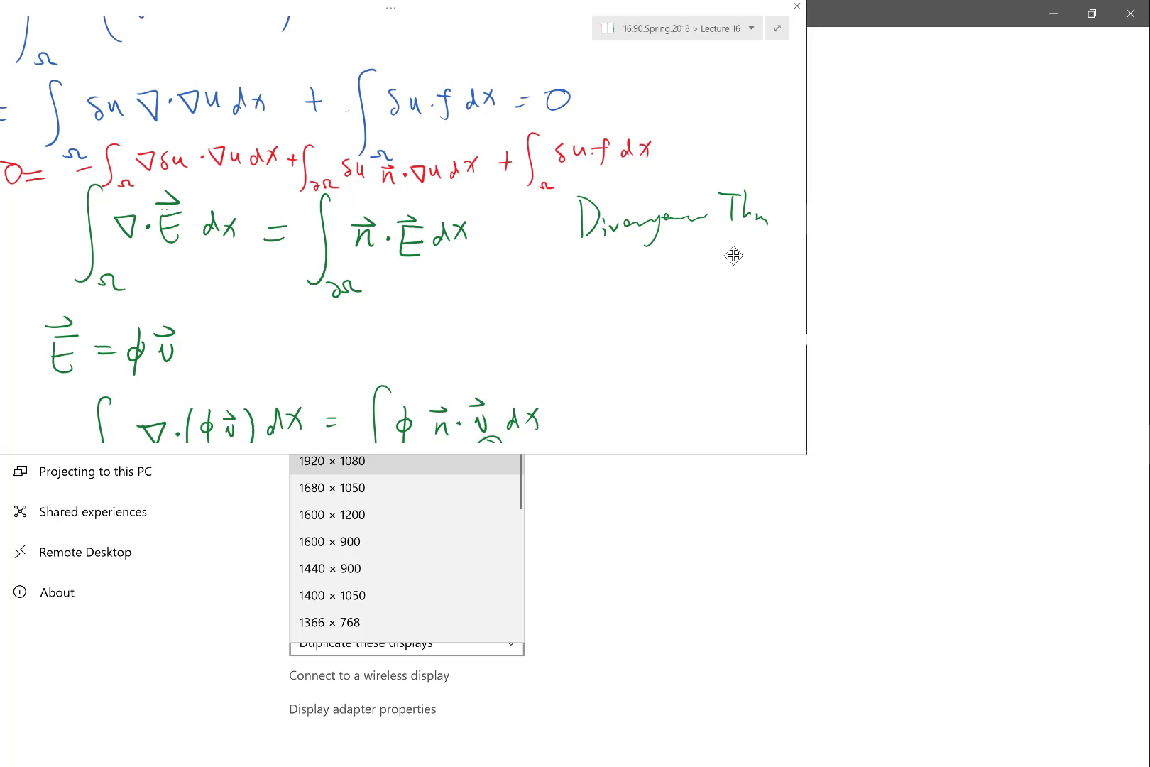
pyautogui.hotkey('alt', 'Tab')
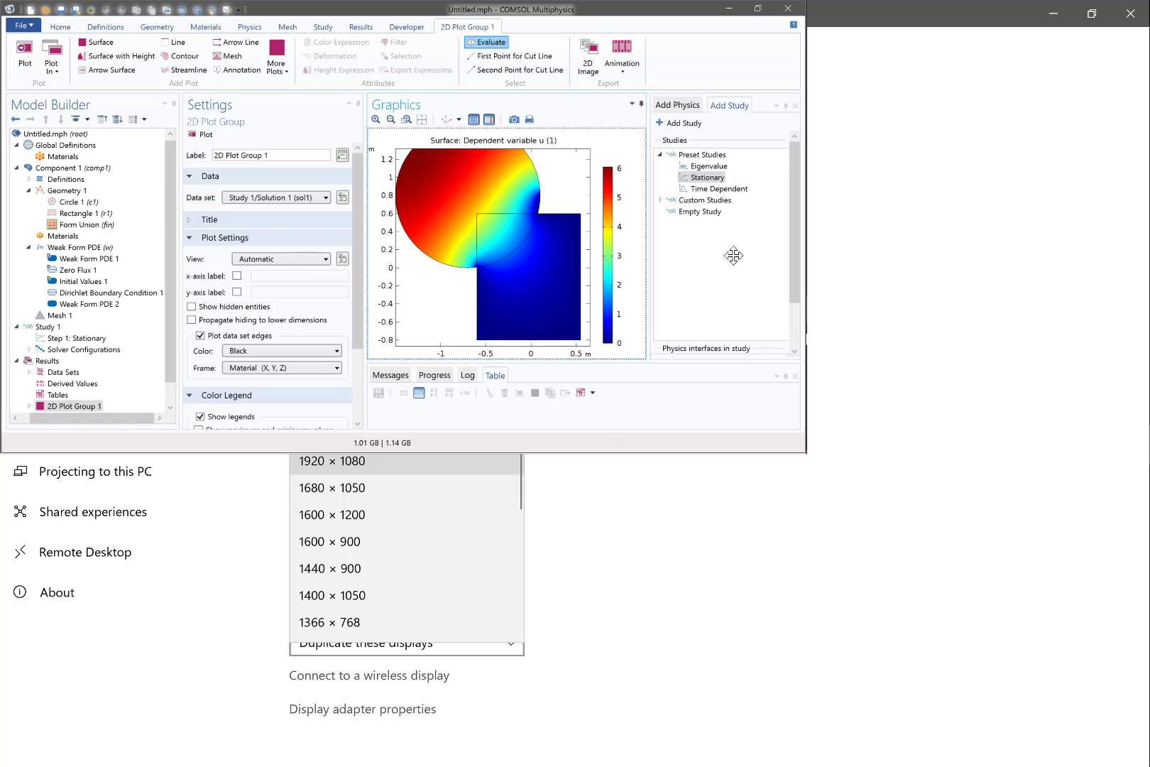
pyautogui.hotkey('alt', 'Tab')
# Add a boundary Weak Contribution to the Weak Form PDE interface
pyautogui.click(77, 248)
pyautogui.rightClick(79, 249)
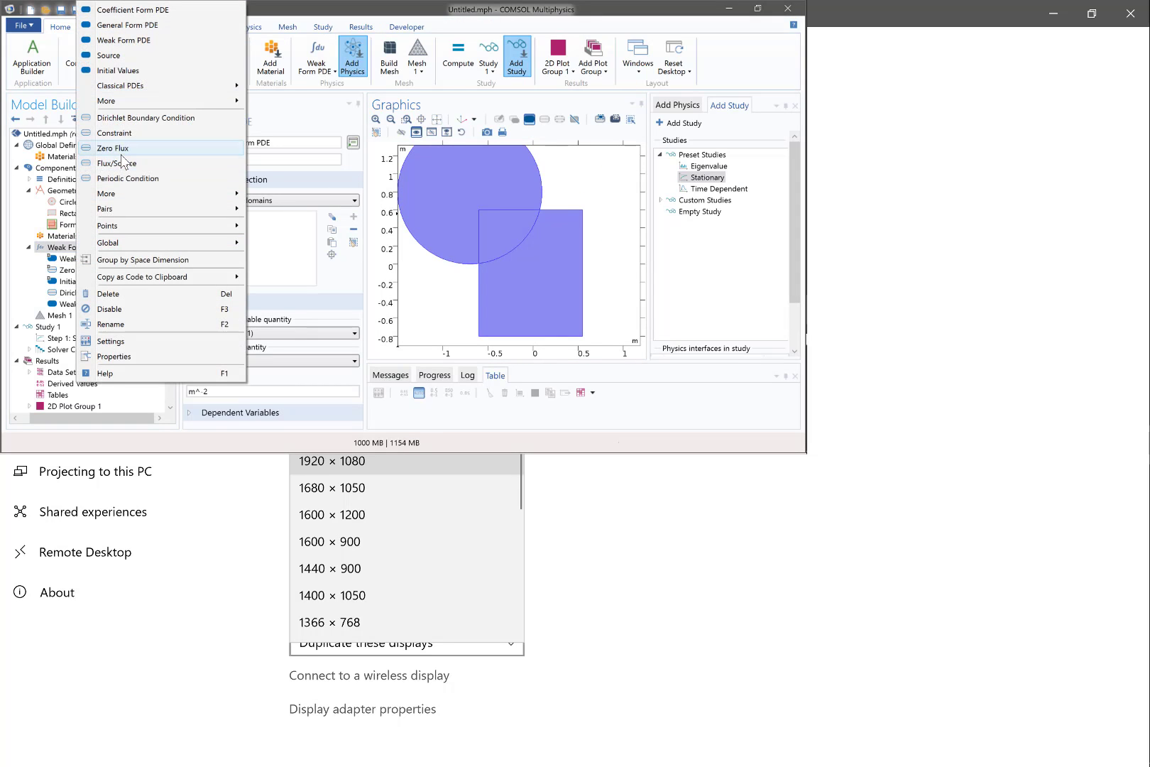
pyautogui.moveTo(154, 190)
pyautogui.click(268, 197)
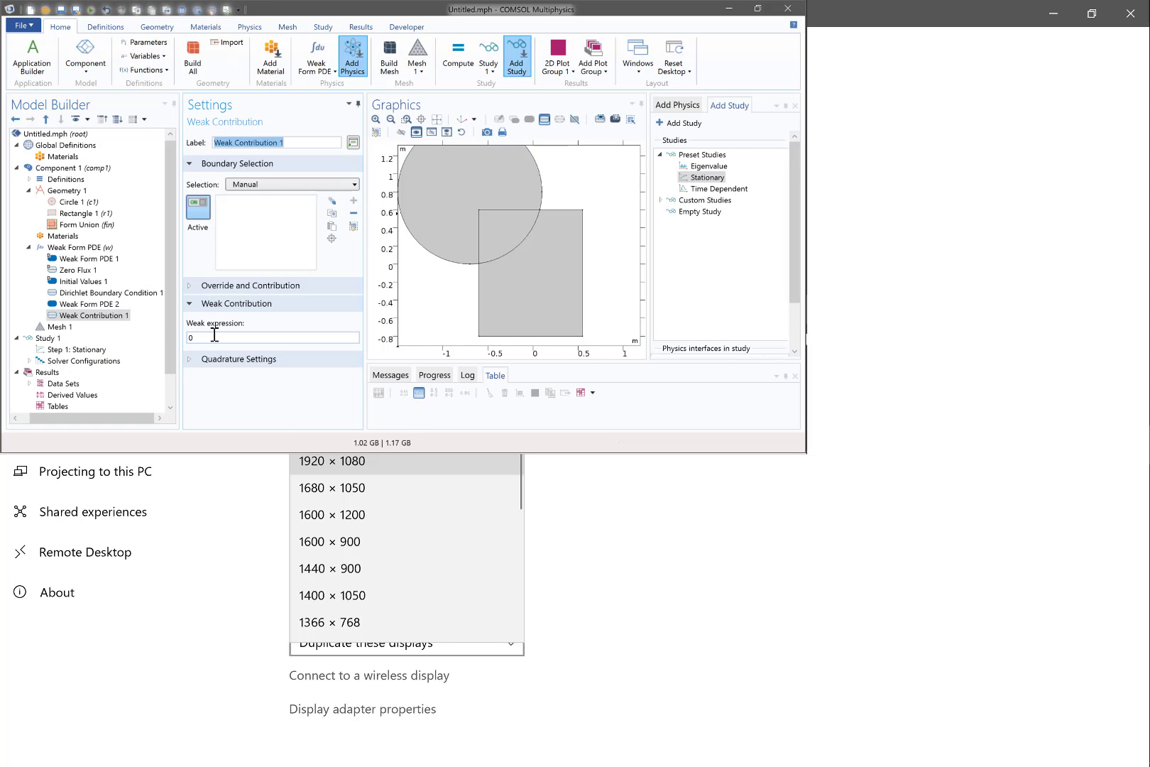
# Set the weak expression of Weak Contribution 1 to -test(u), checking the notes' boundary term, and compute the study
pyautogui.doubleClick(189, 337)
pyautogui.press('BackSpace')
pyautogui.hotkey('alt', 'Tab')
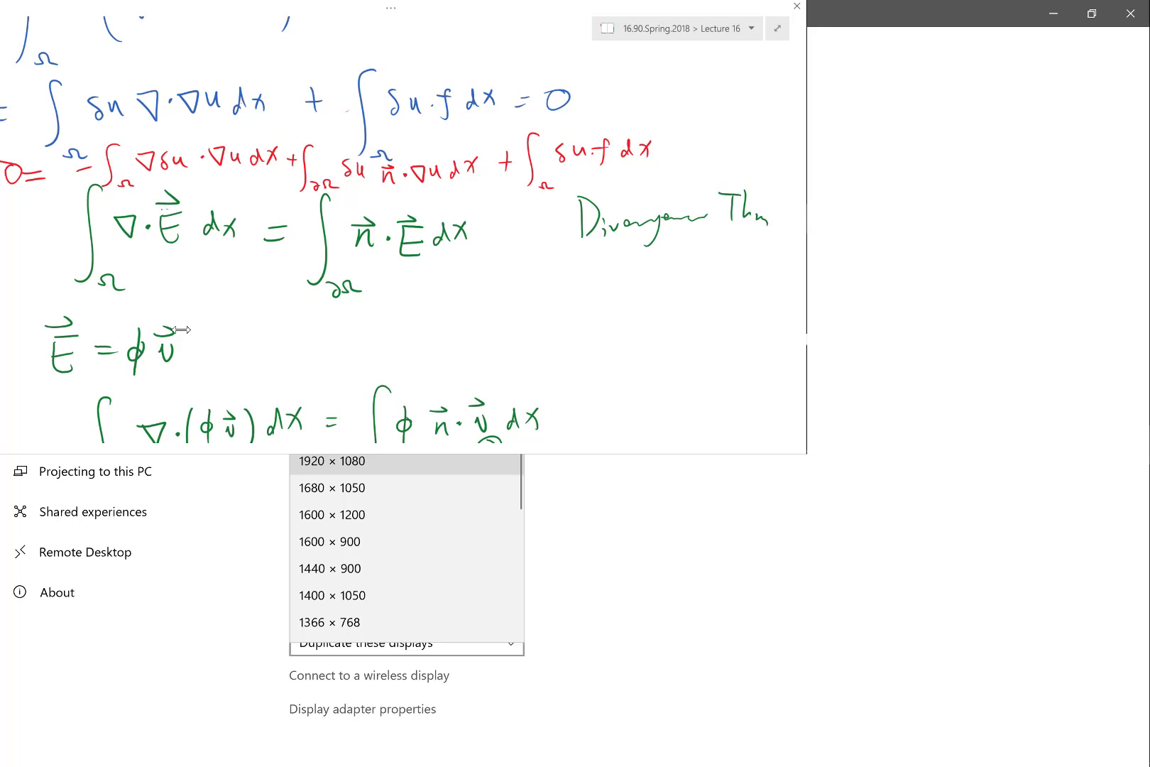
pyautogui.hotkey('alt', 'Tab')
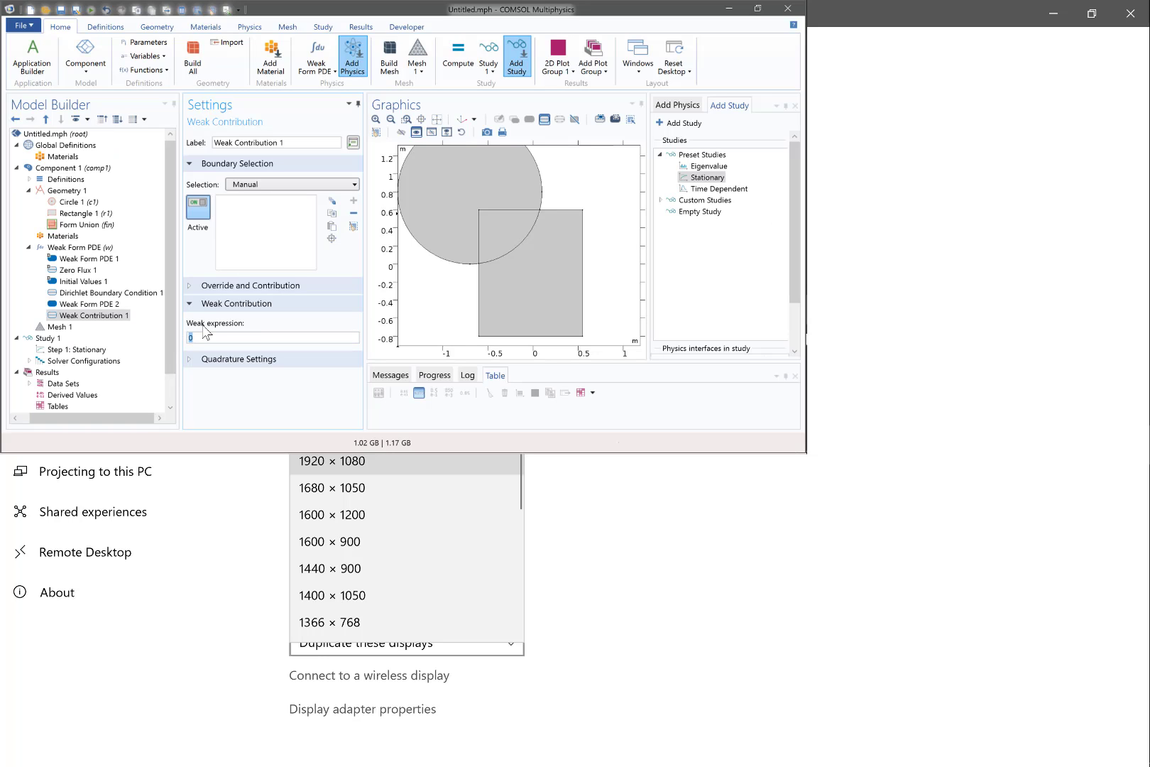
pyautogui.press('BackSpace')
pyautogui.write('-test(u)')
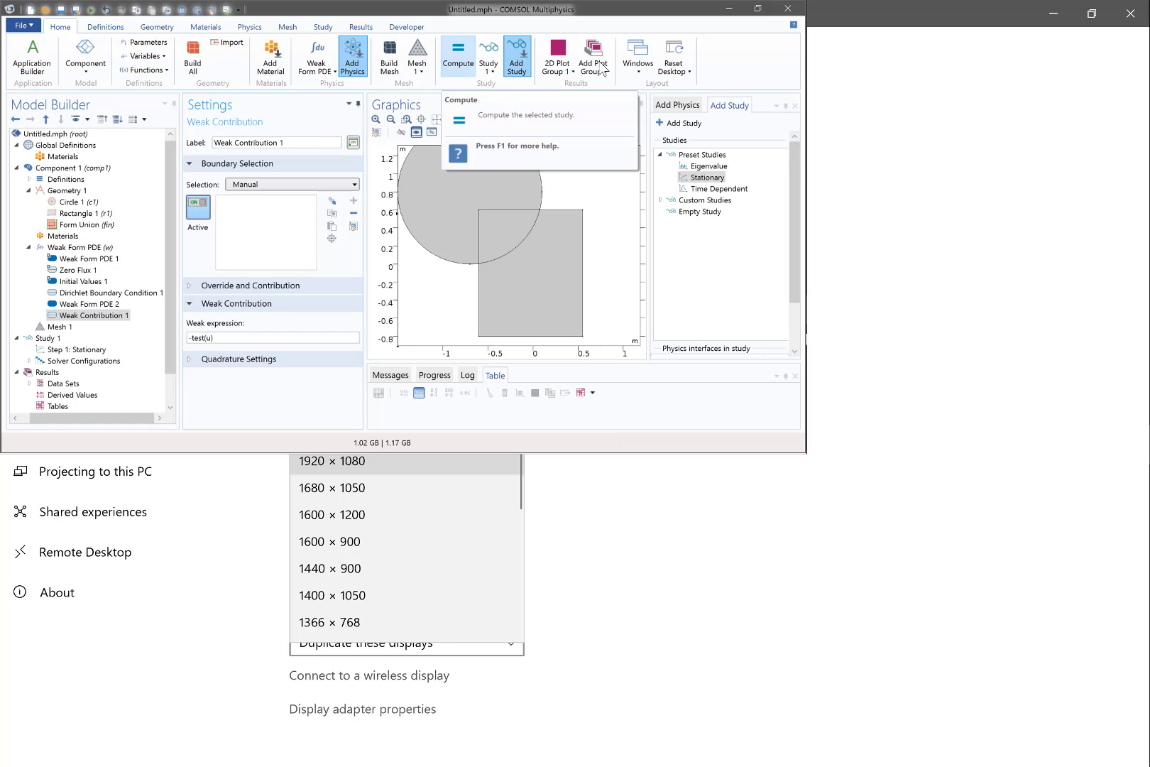
pyautogui.press('F8')
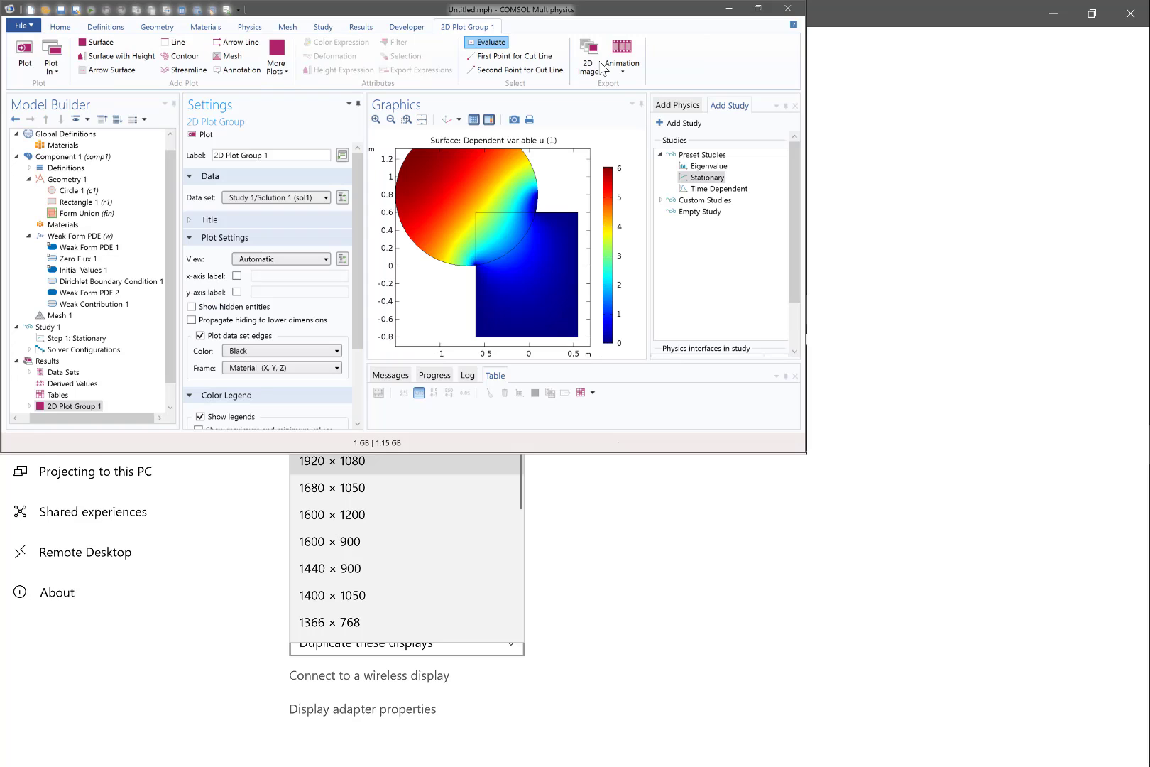
# Assign Weak Contribution 1 to the circle's outer arcs and recompute the study
pyautogui.click(95, 304)
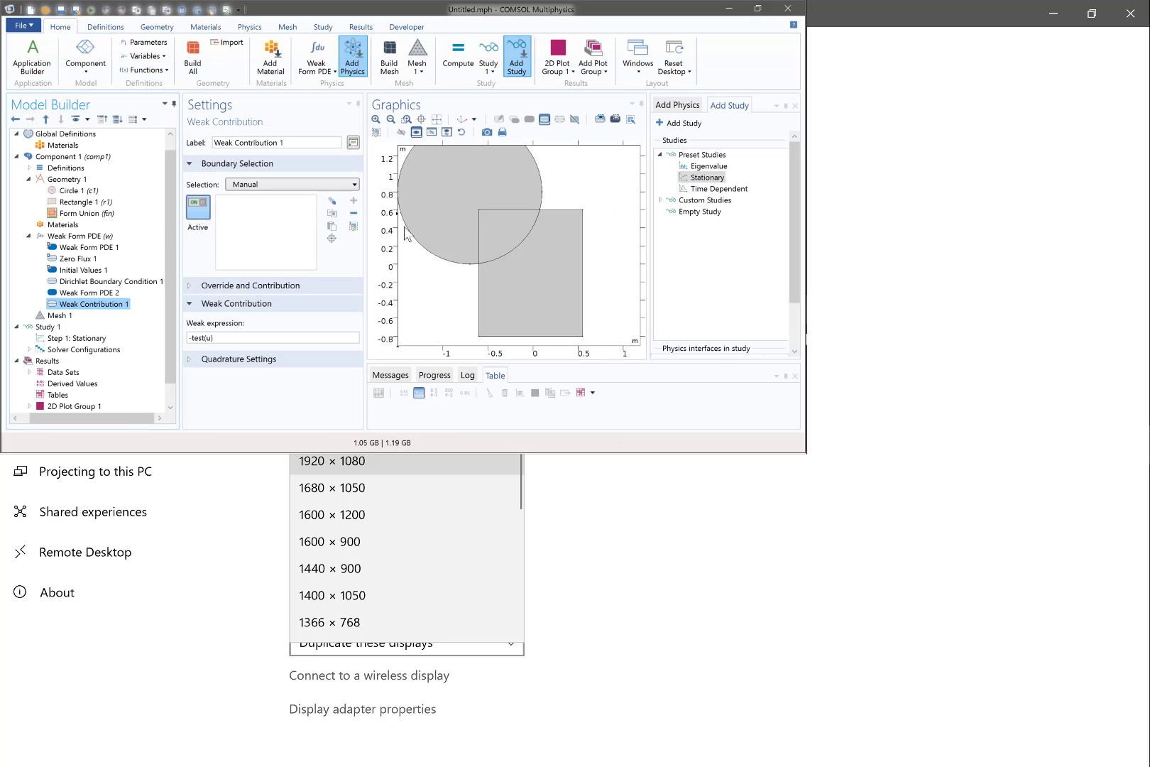
pyautogui.click(408, 236)
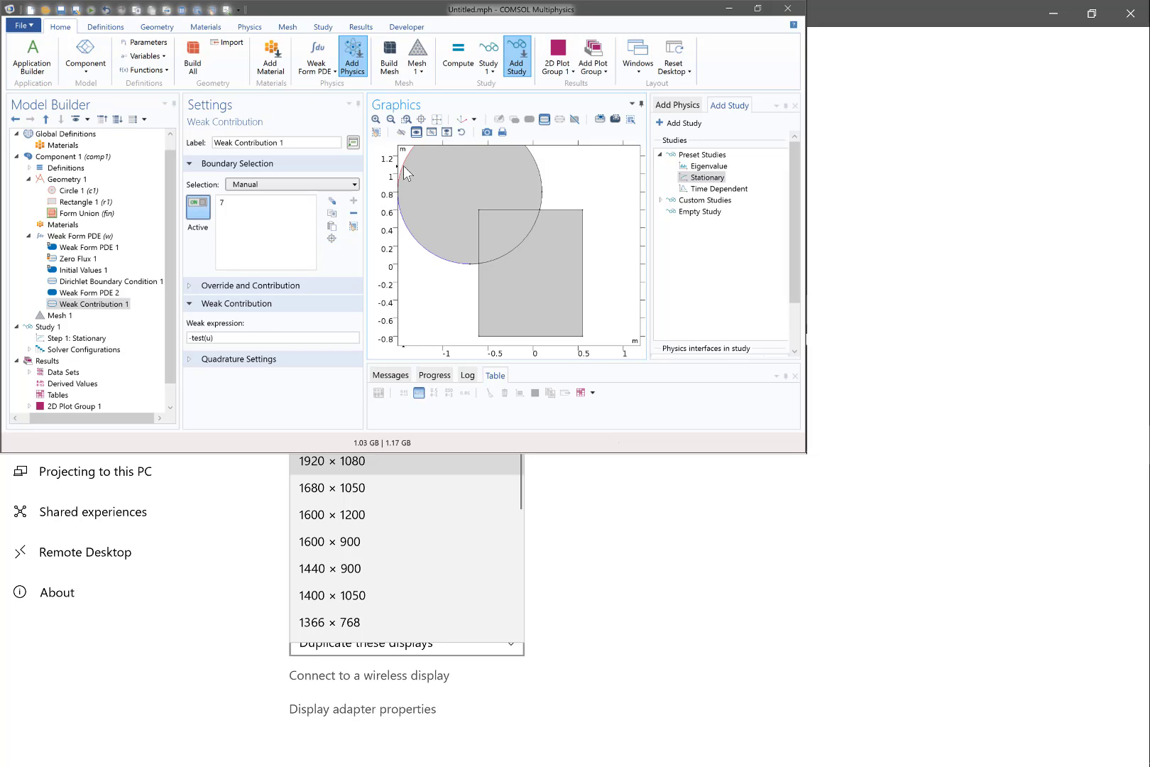
pyautogui.click(538, 221)
pyautogui.click(462, 55)
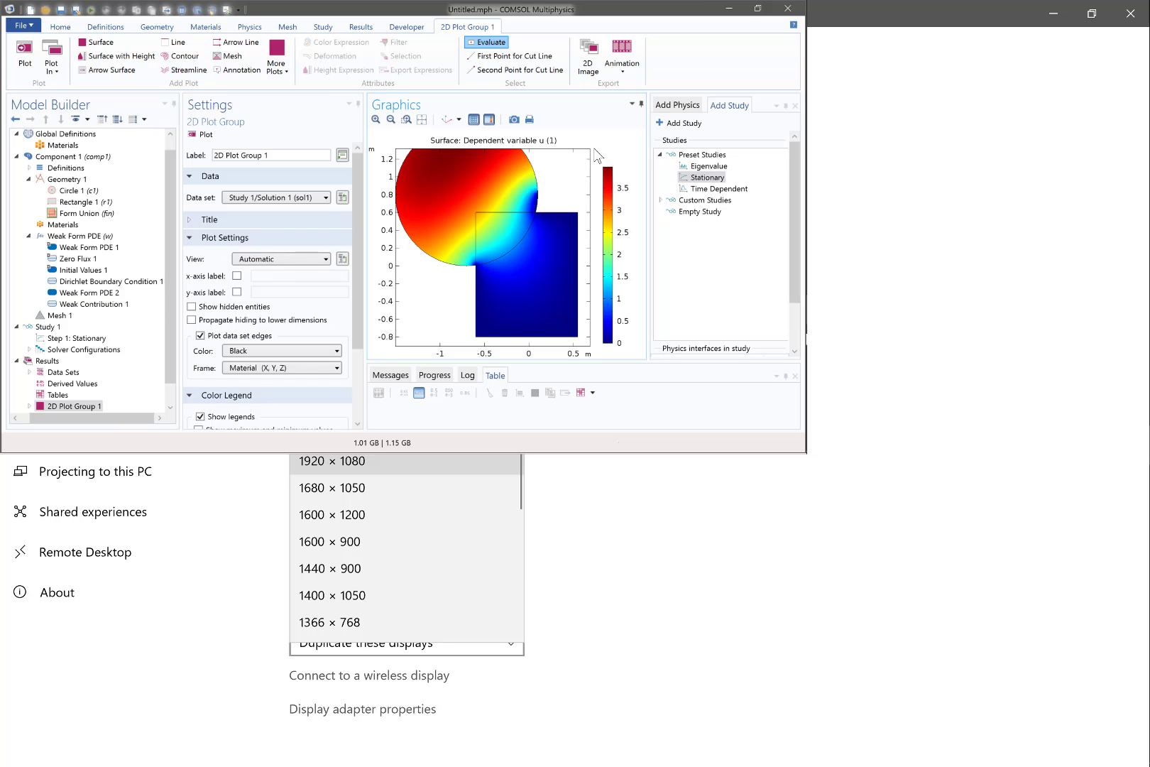
# Set the weak expression of Weak Contribution 1 to -test(u)*5 and recompute the study
pyautogui.moveTo(585, 180); pyautogui.dragTo(611, 231)
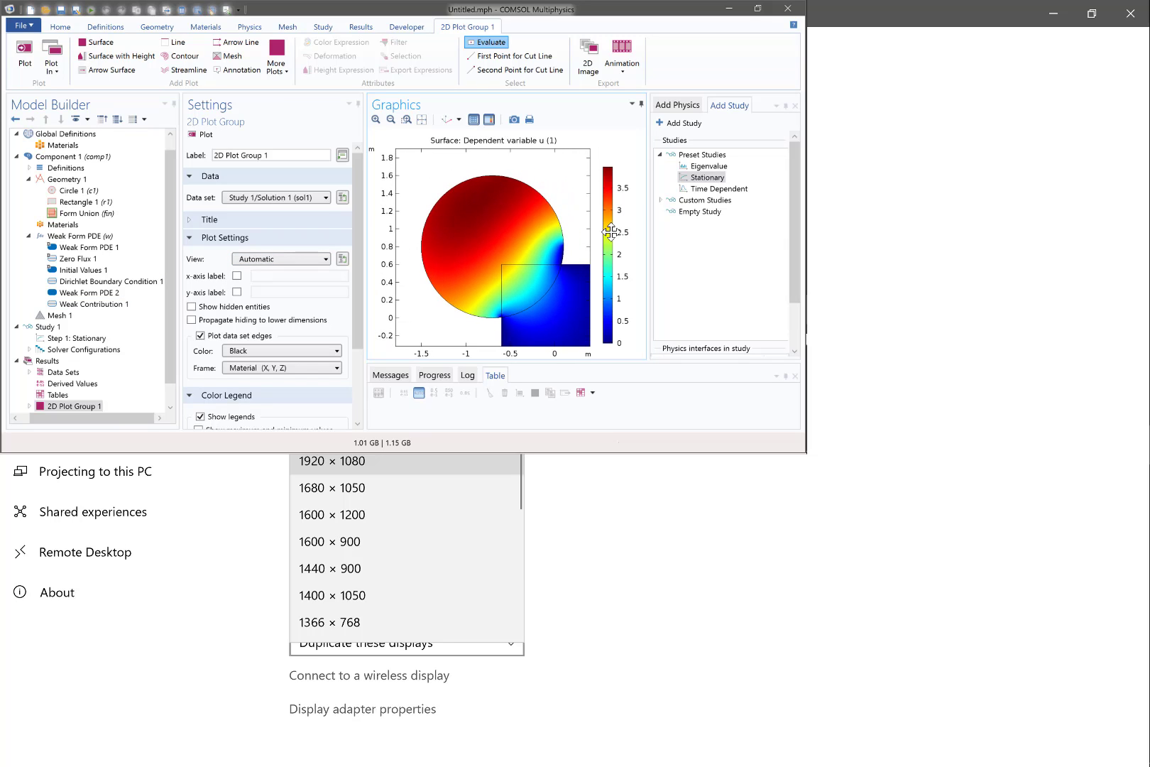
pyautogui.click(86, 305)
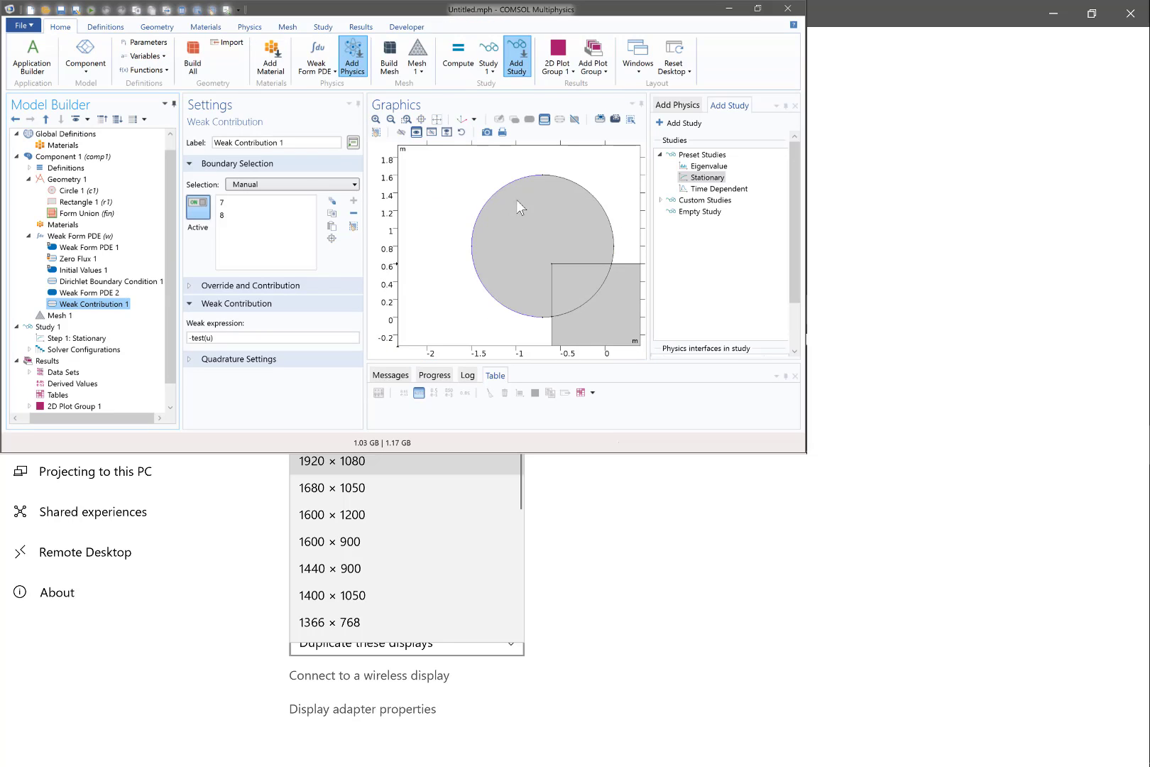
pyautogui.click(275, 338)
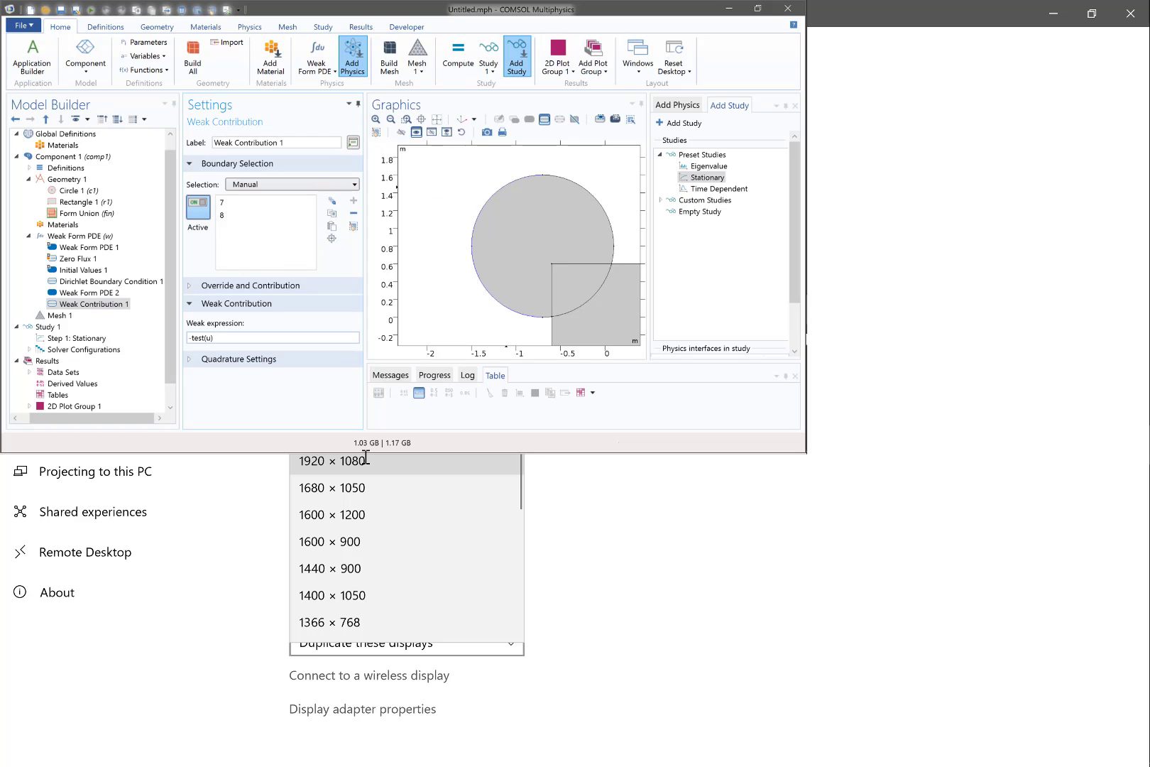
pyautogui.write('*5')
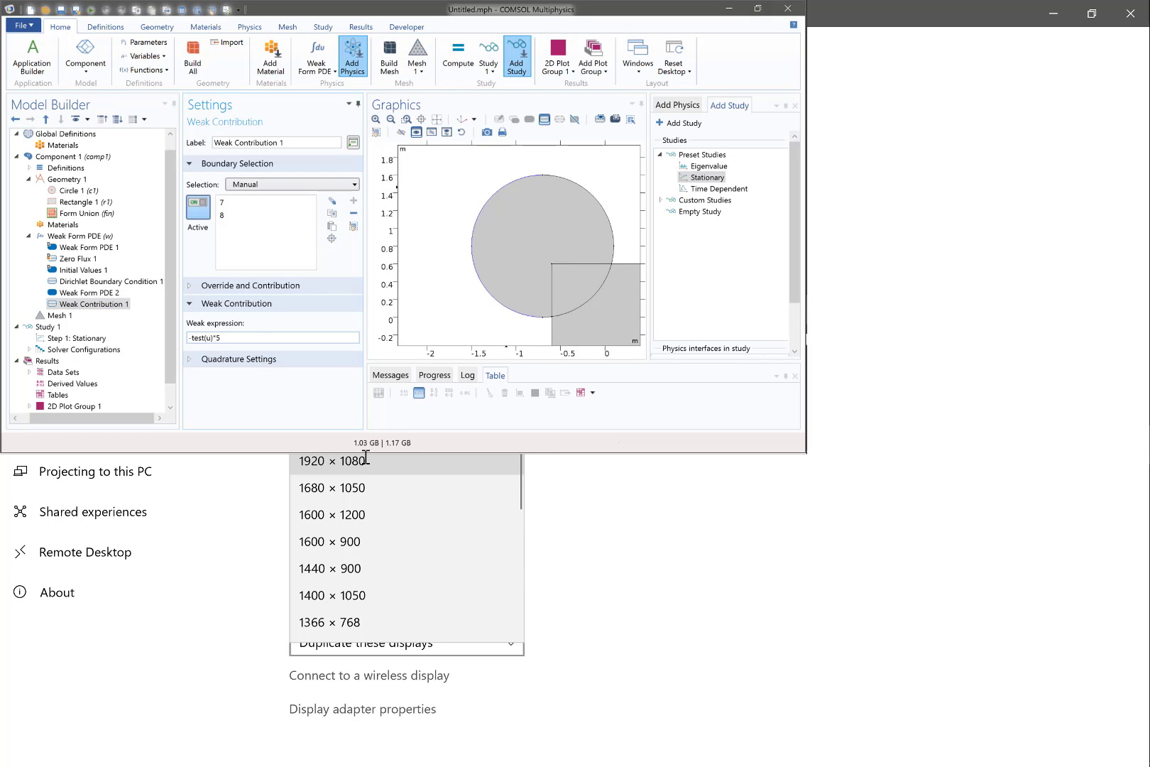
pyautogui.click(463, 55)
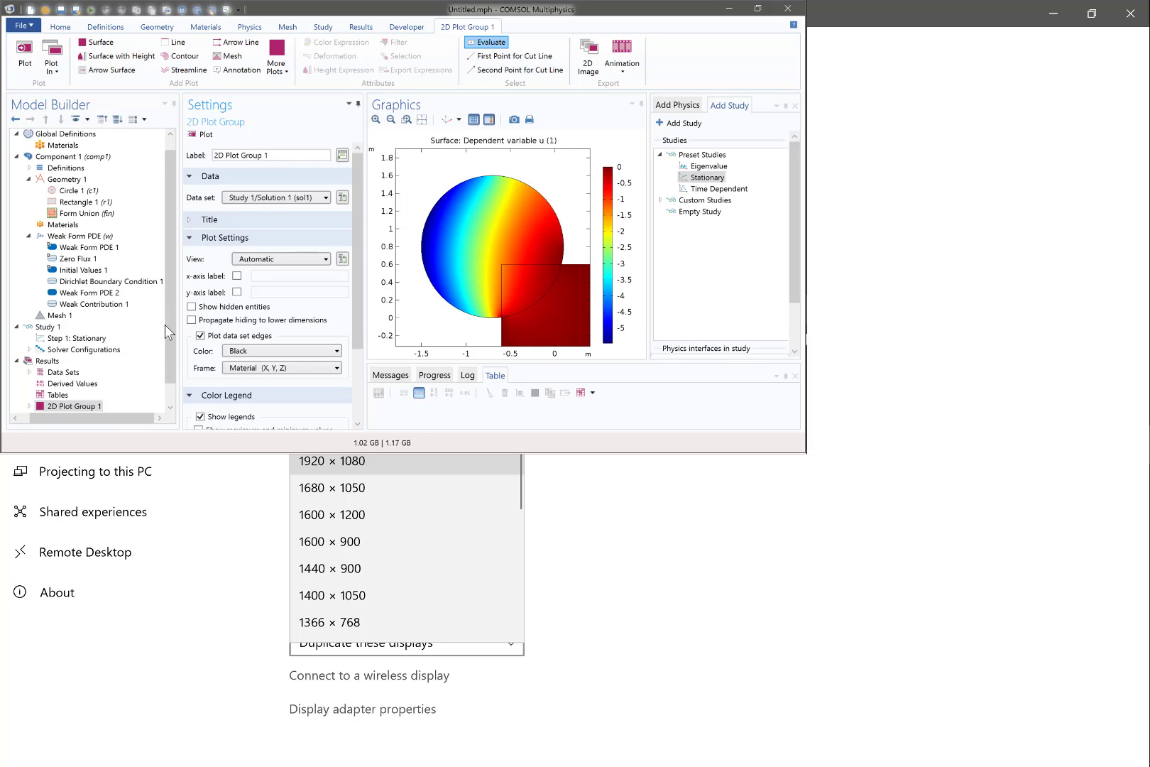
# Set the adaptation and error estimates of the Stationary study step to Error estimates and recompute the study
pyautogui.moveTo(170, 326); pyautogui.dragTo(231, 475)
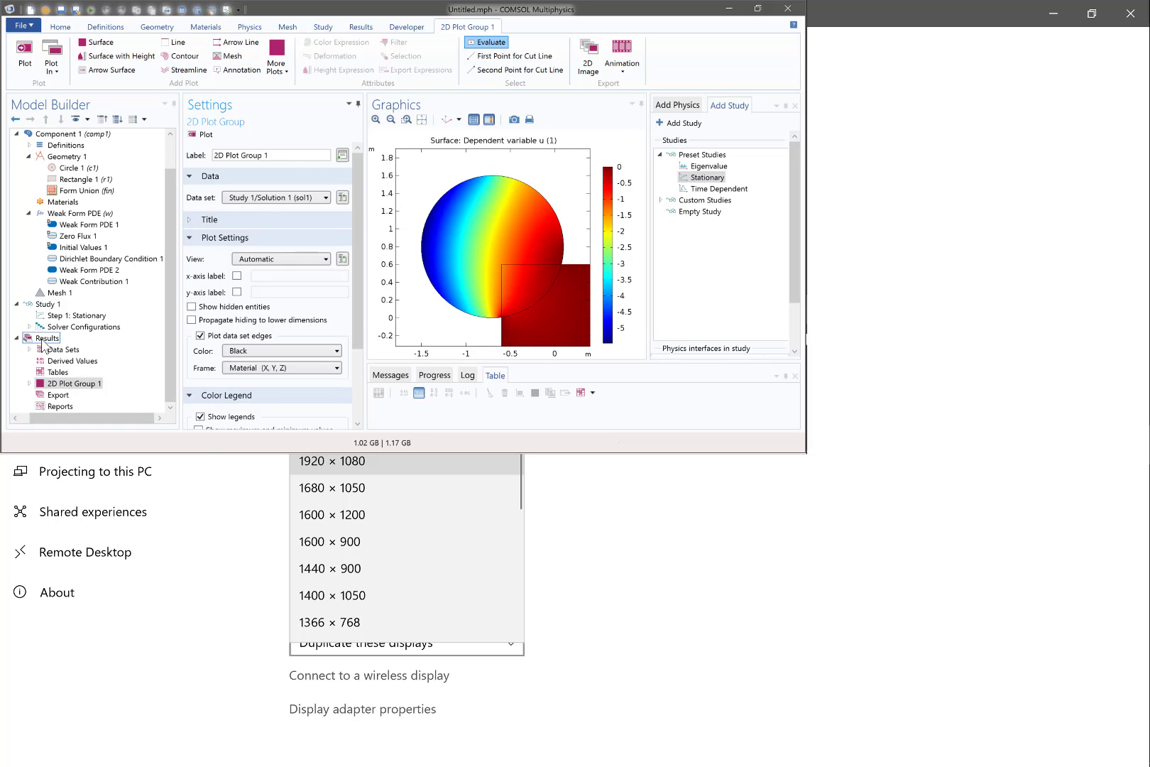
pyautogui.click(52, 318)
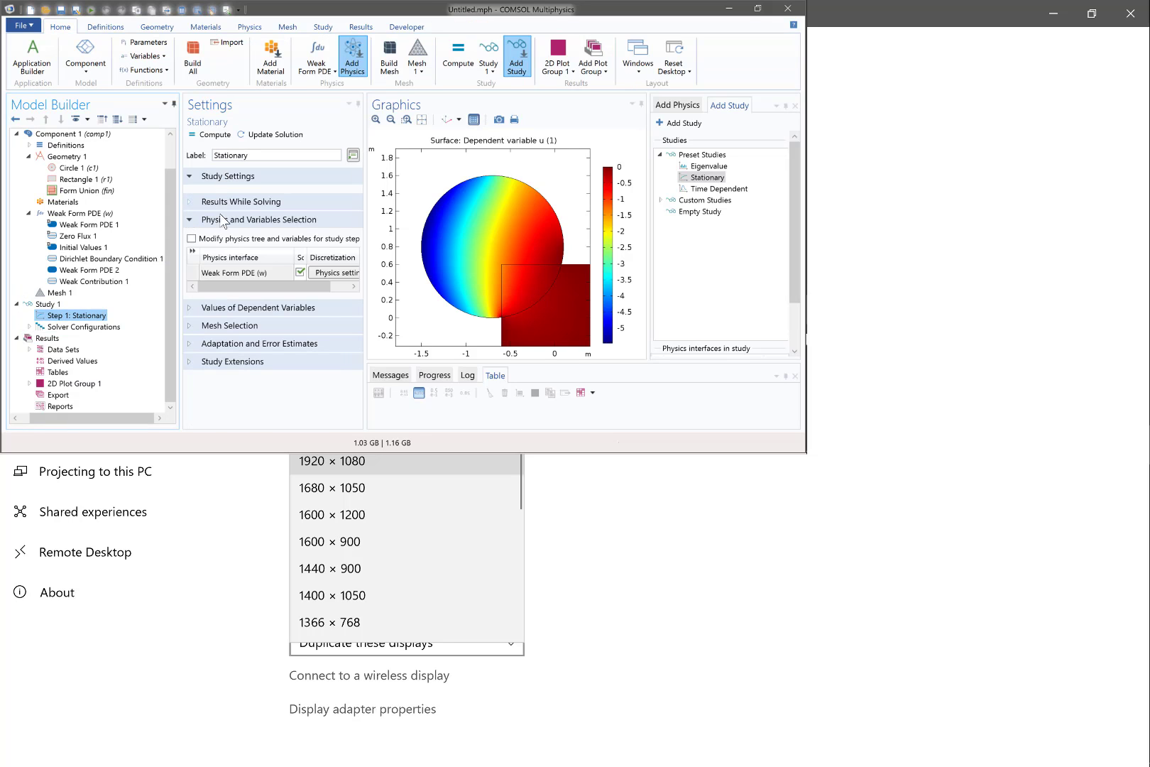
pyautogui.click(227, 398)
pyautogui.press('Right')
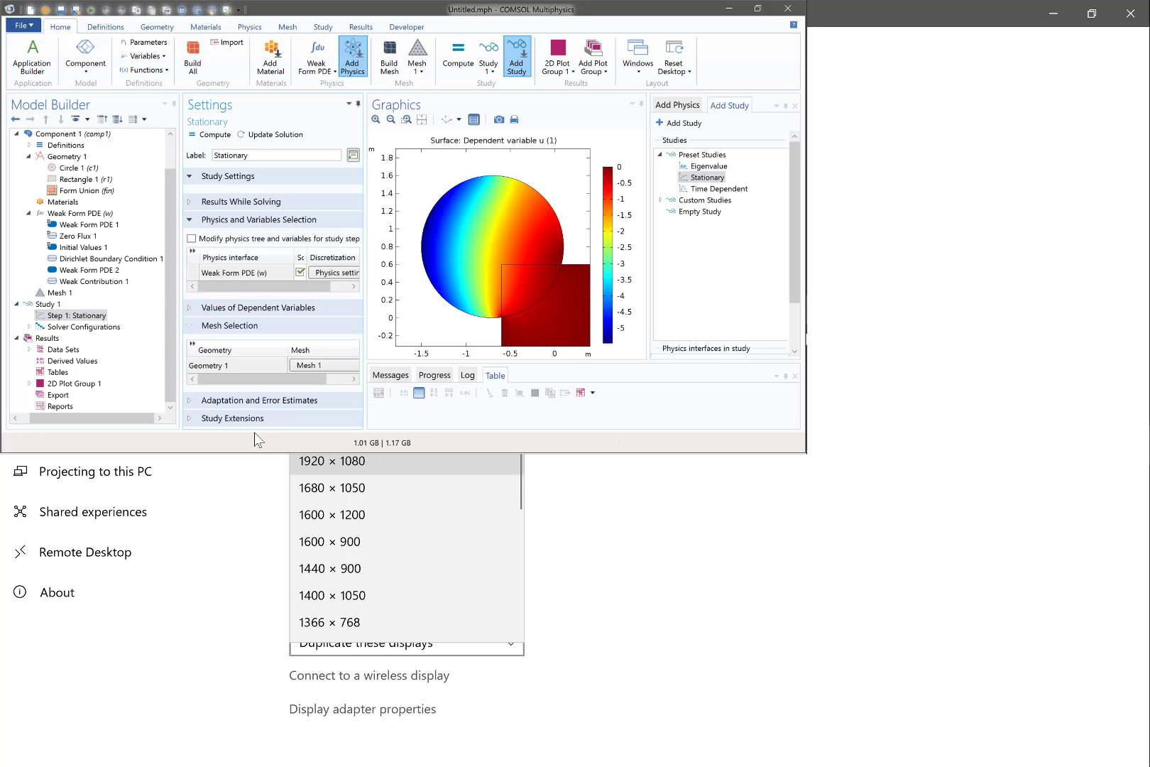
pyautogui.press('Left')
pyautogui.press('Down')
pyautogui.press('Right')
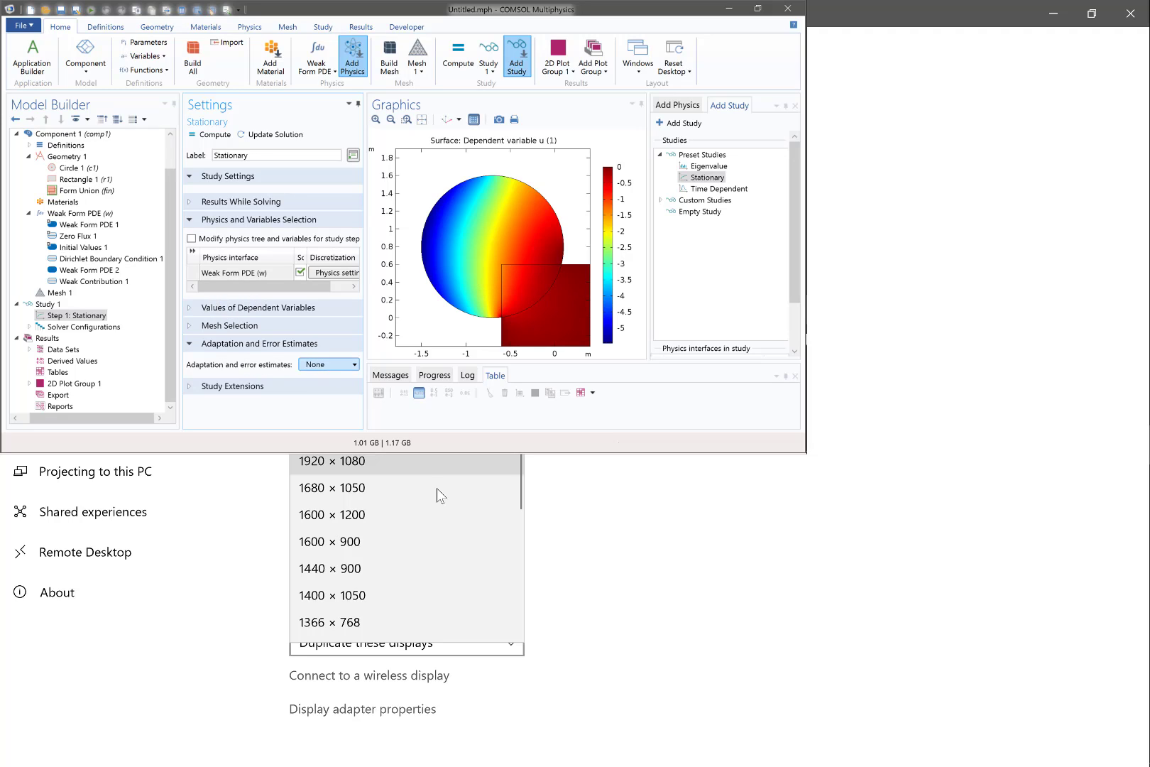
pyautogui.click(329, 364)
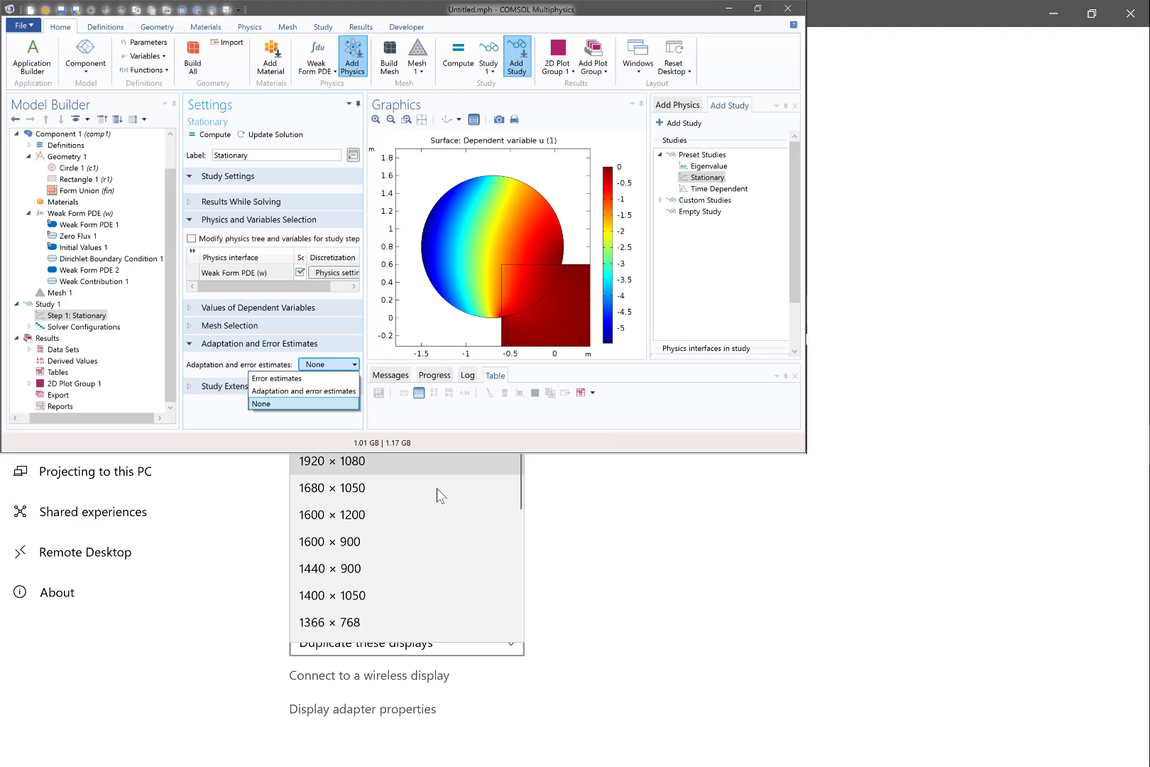
pyautogui.click(328, 376)
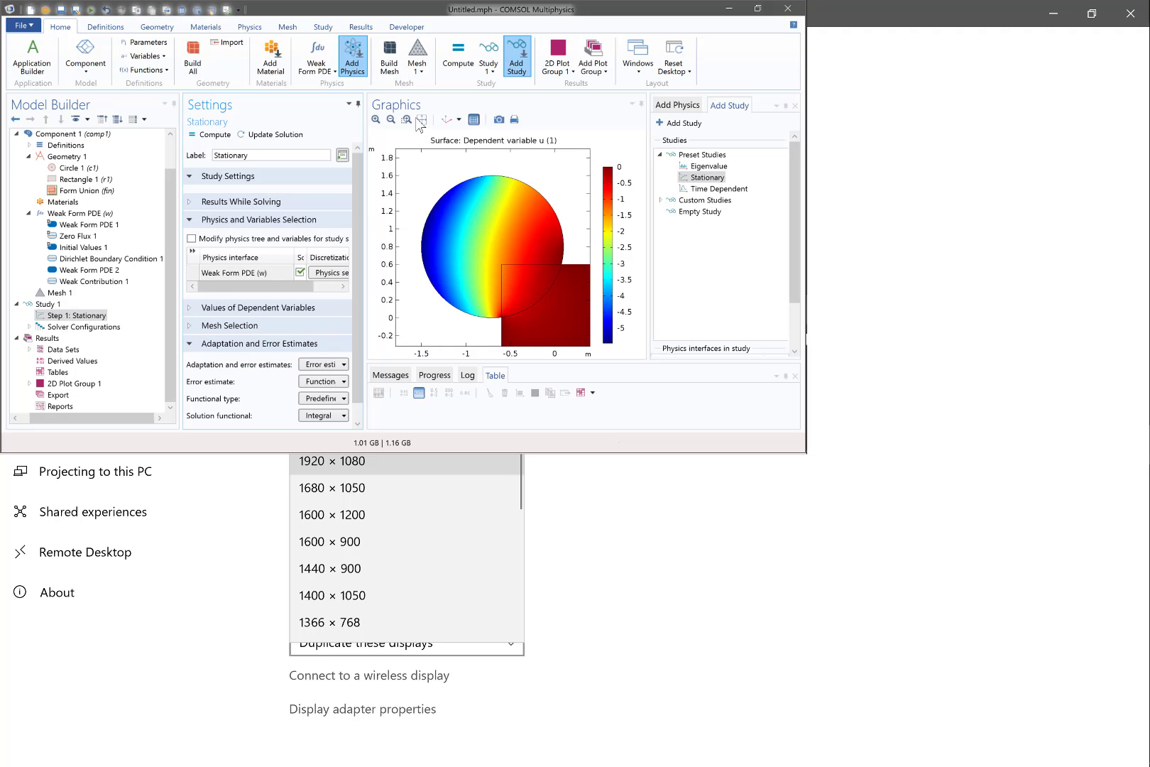
pyautogui.click(457, 57)
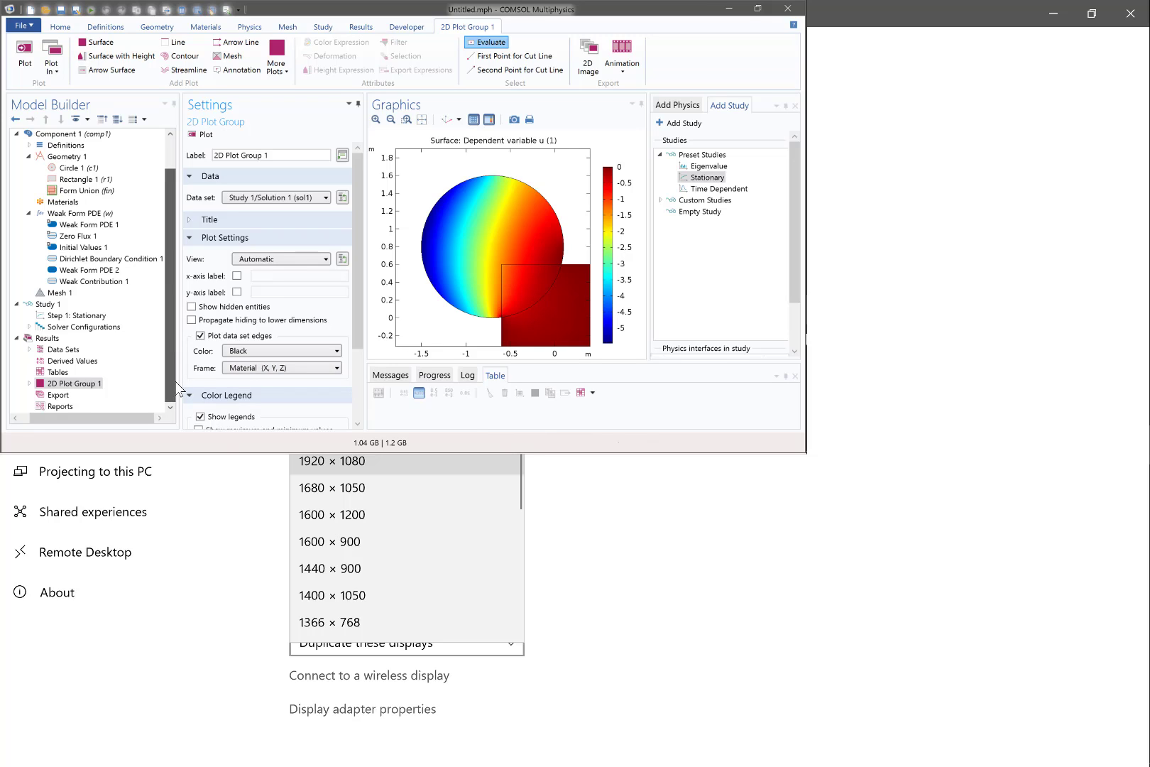
# Examine the settings of Study 1 and its Stationary step, including the error estimate options, and the solution plot
pyautogui.scroll(1, 168, 349)
pyautogui.scroll(-1, 168, 349)
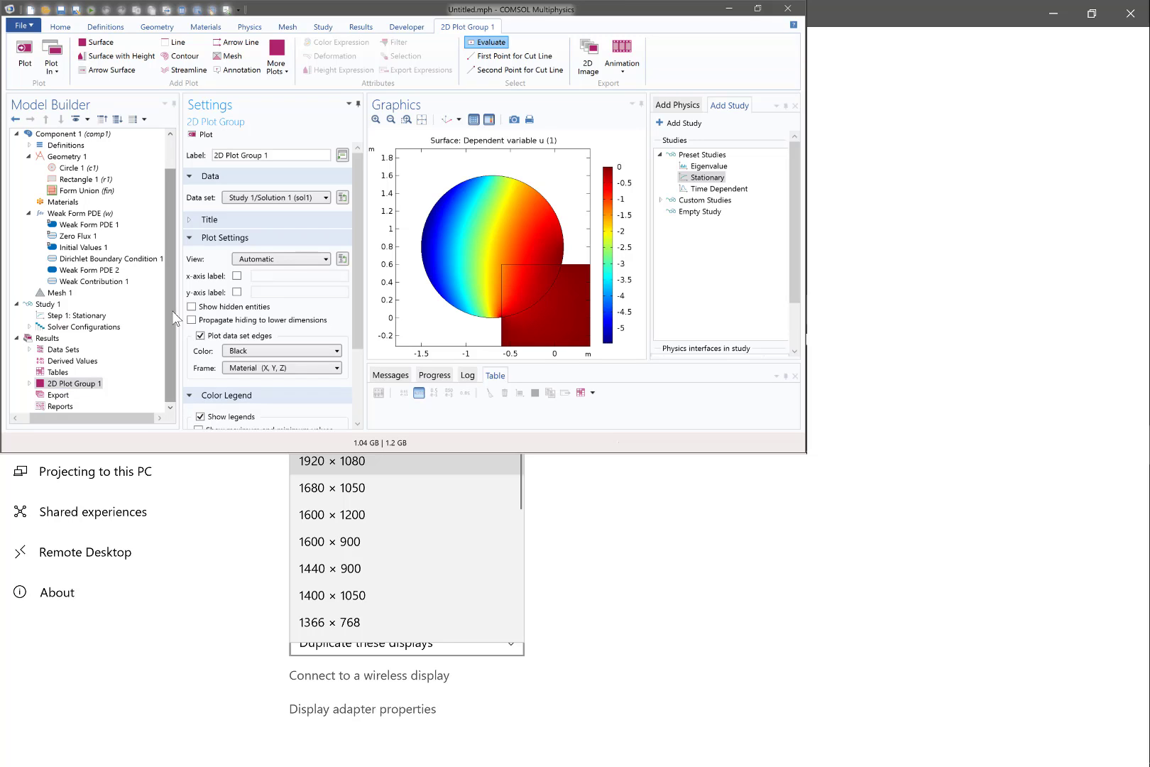
pyautogui.click(77, 315)
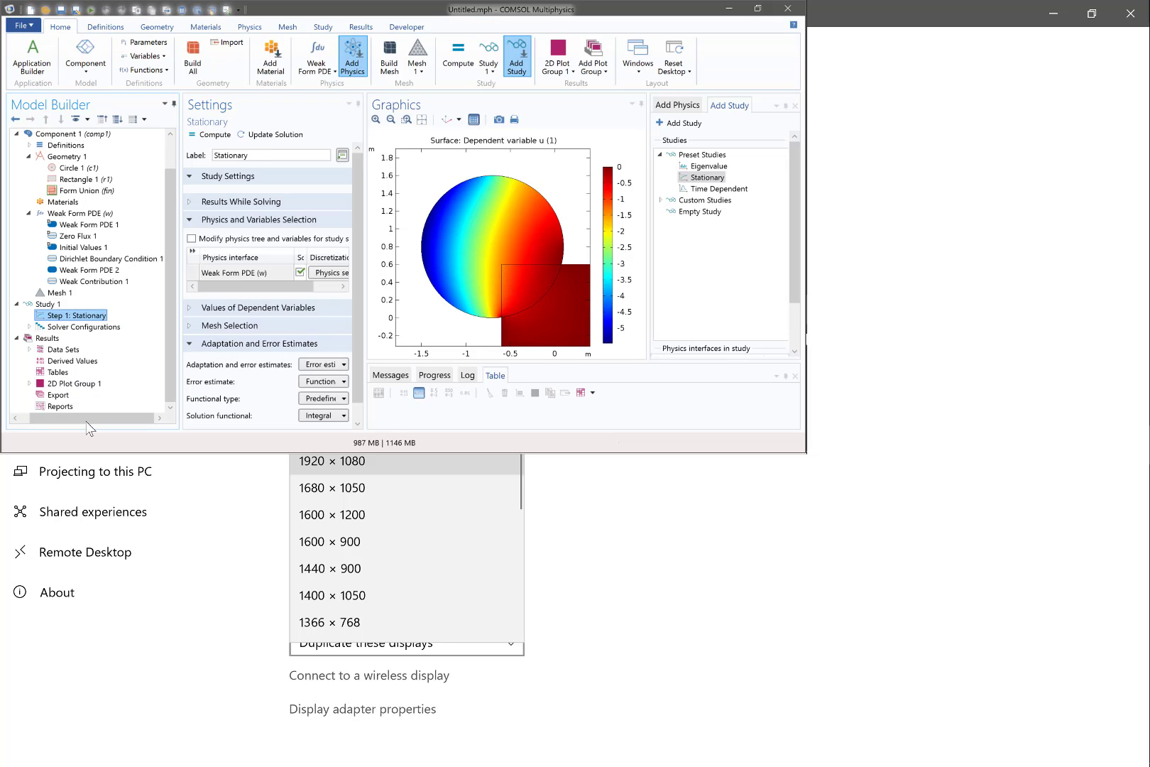
pyautogui.click(47, 304)
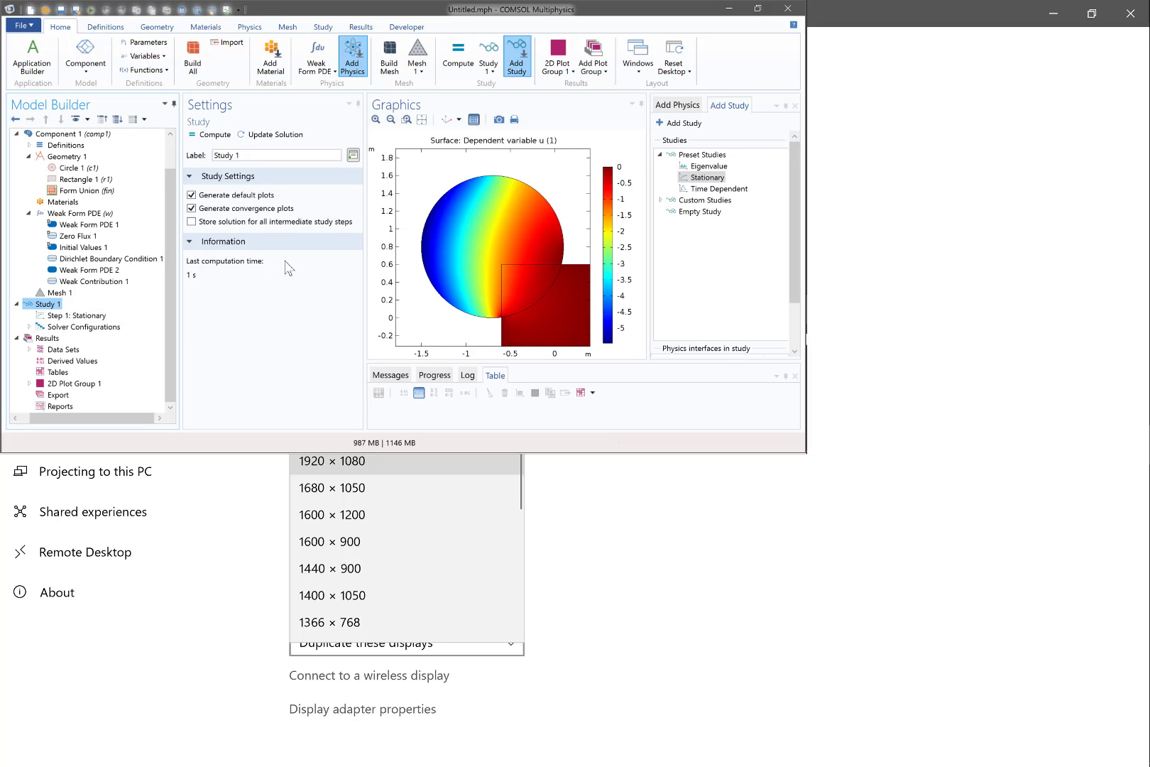
pyautogui.click(76, 315)
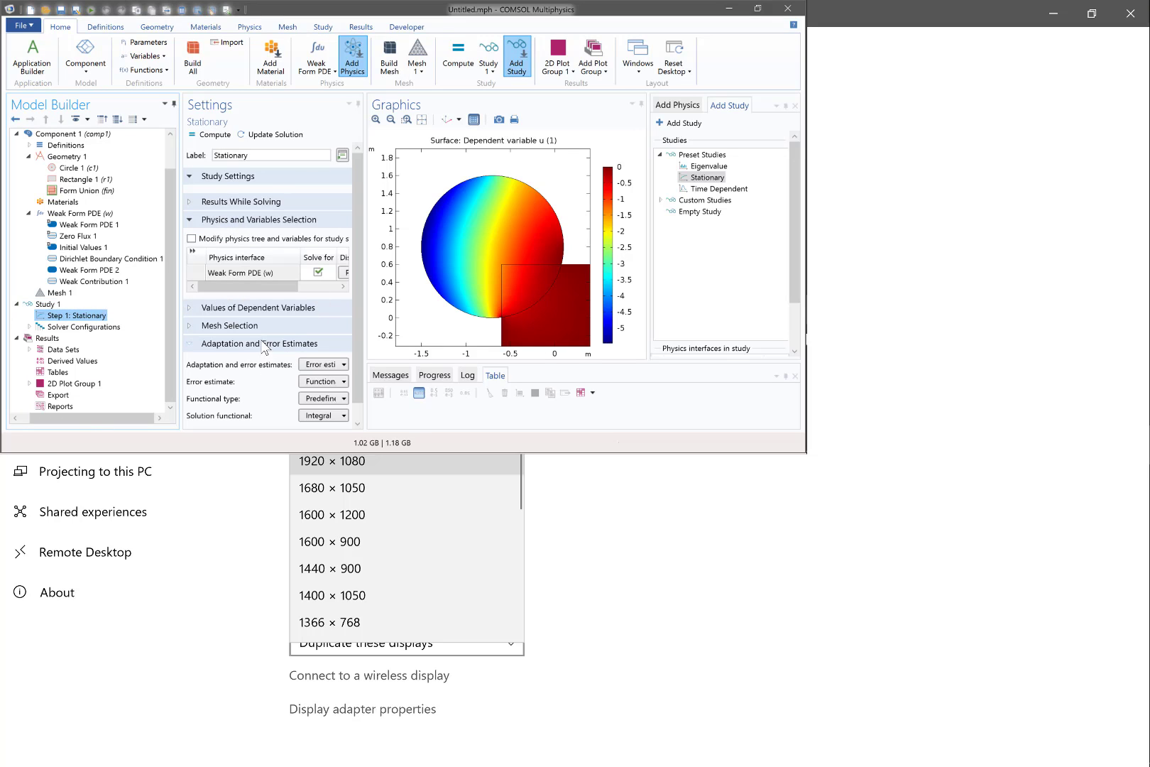
pyautogui.scroll(-1, 359, 318)
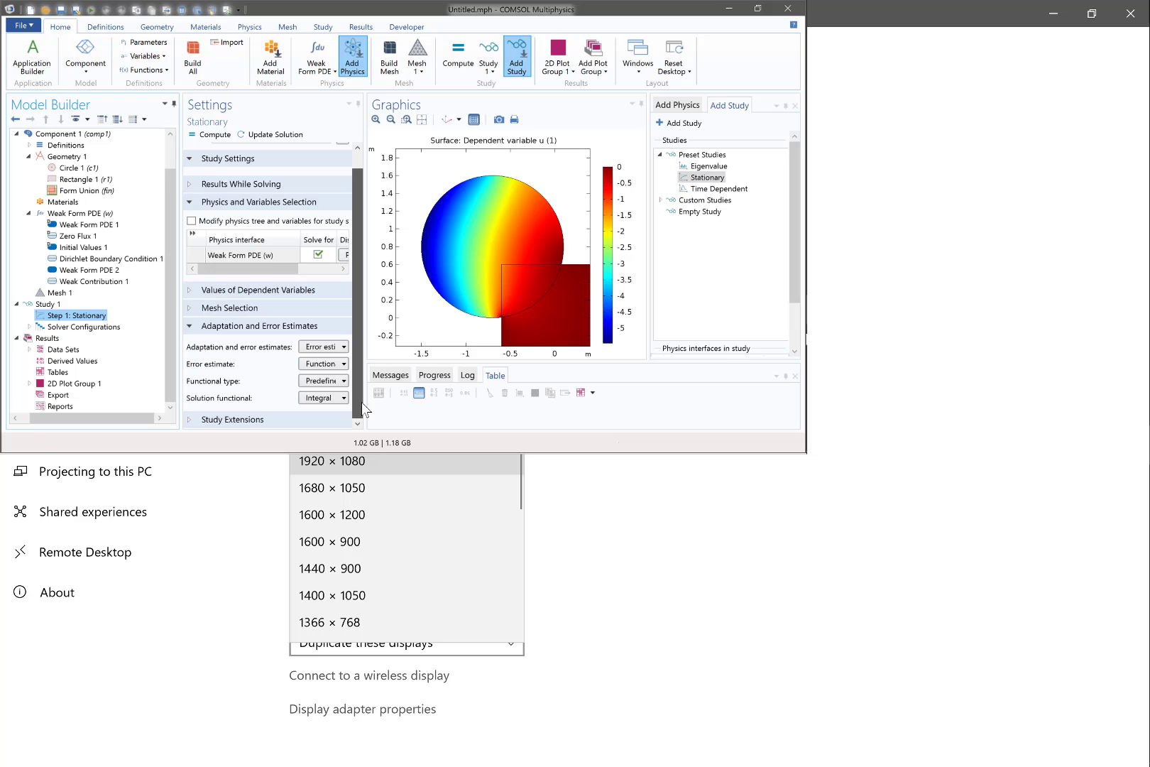
pyautogui.moveTo(361, 402)
pyautogui.mouseDown()
pyautogui.moveTo(359, 328)
pyautogui.moveTo(361, 411)
pyautogui.mouseUp()
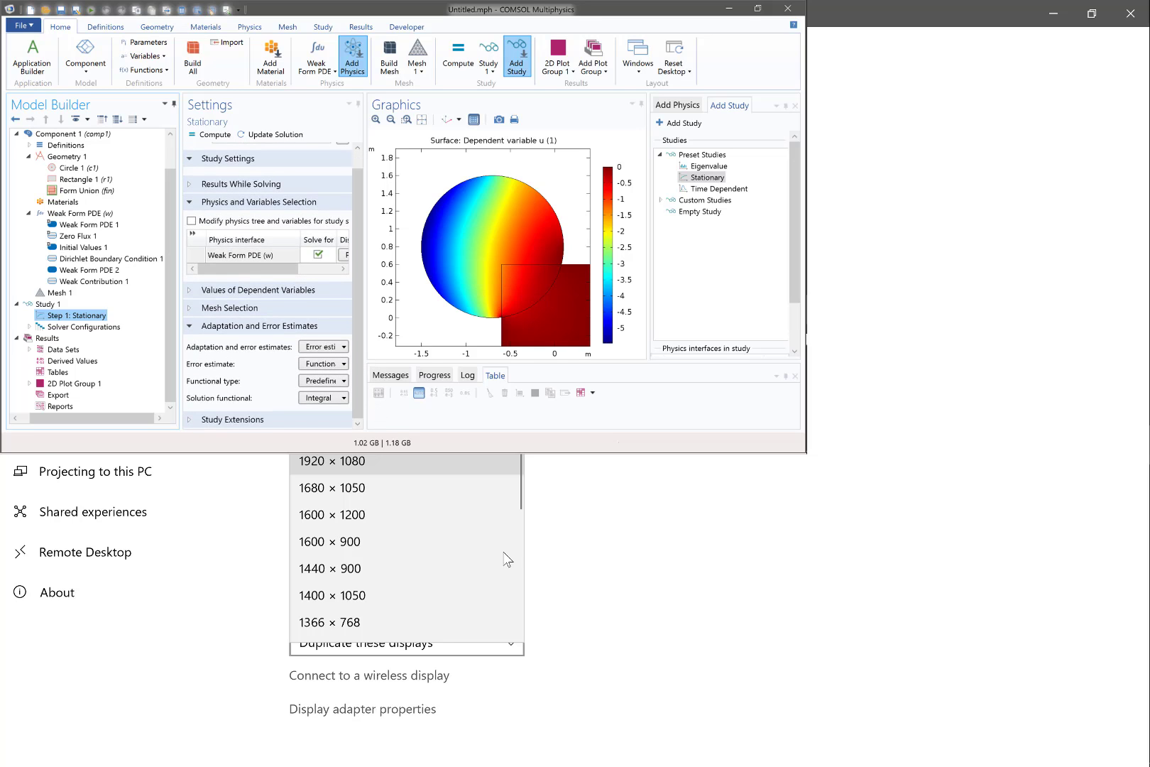
pyautogui.moveTo(429, 321); pyautogui.dragTo(425, 287)
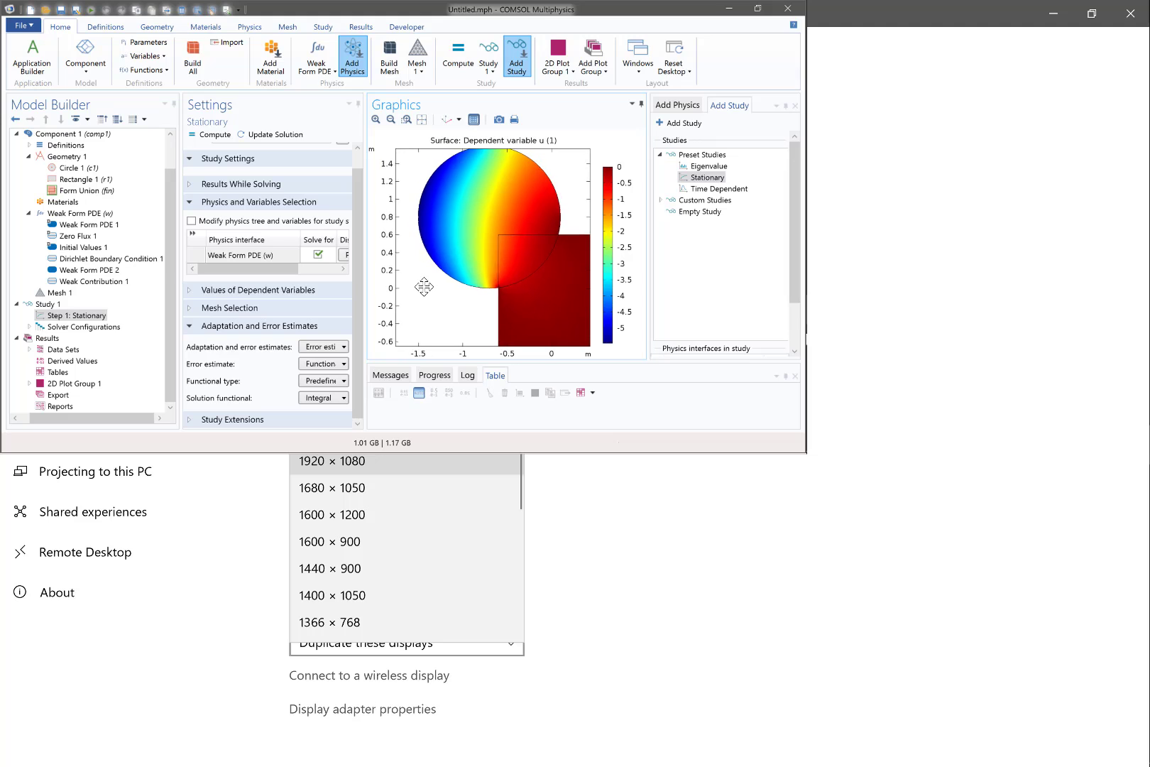
# Remove the factor 5 from the weak expression of Weak Contribution 1, leaving -test(u), and recompute the study
pyautogui.click(84, 282)
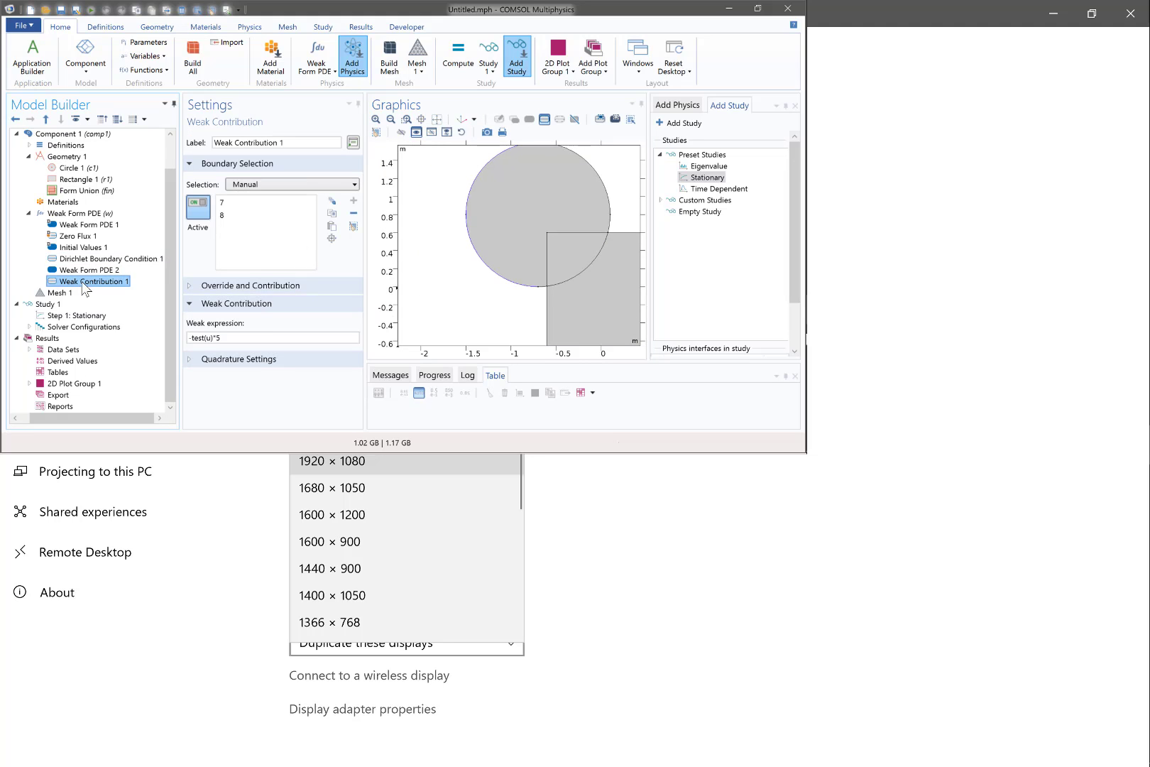
pyautogui.click(257, 337)
pyautogui.press('BackSpace')
pyautogui.press('BackSpace')
pyautogui.click(458, 57)
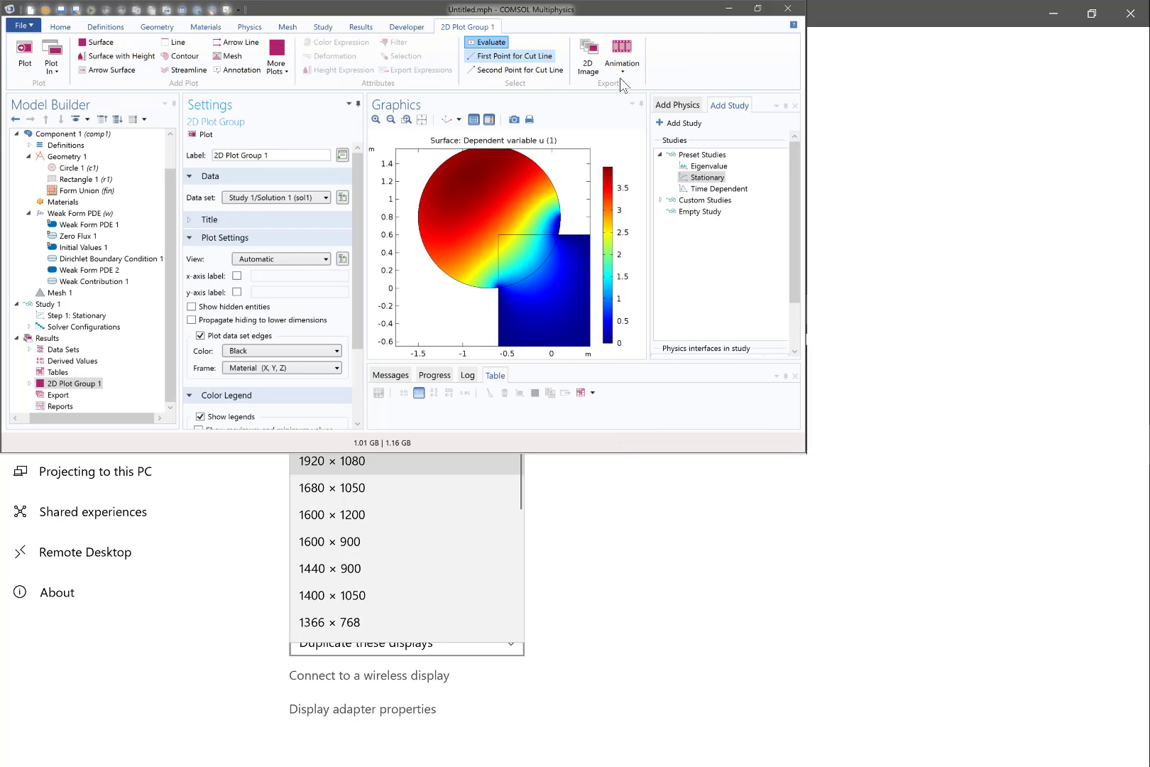
pyautogui.click(473, 56)
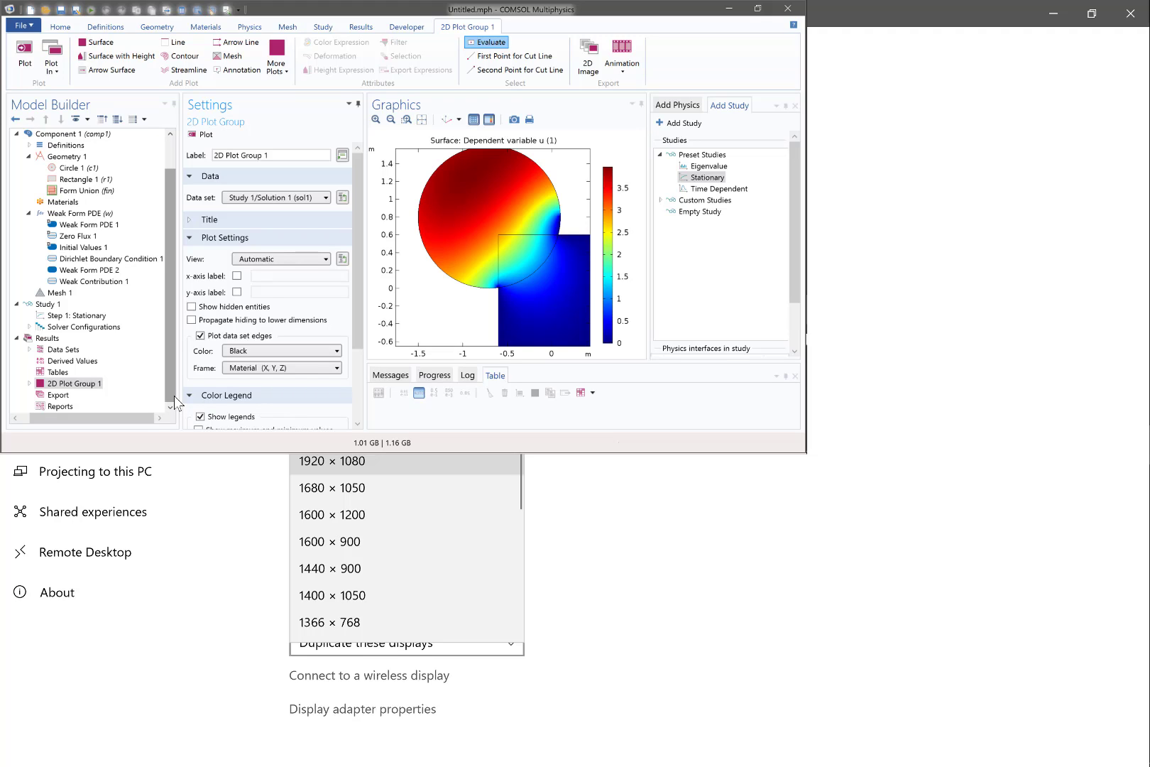
# Open the settings of Study 1's Stationary step
pyautogui.click(72, 327)
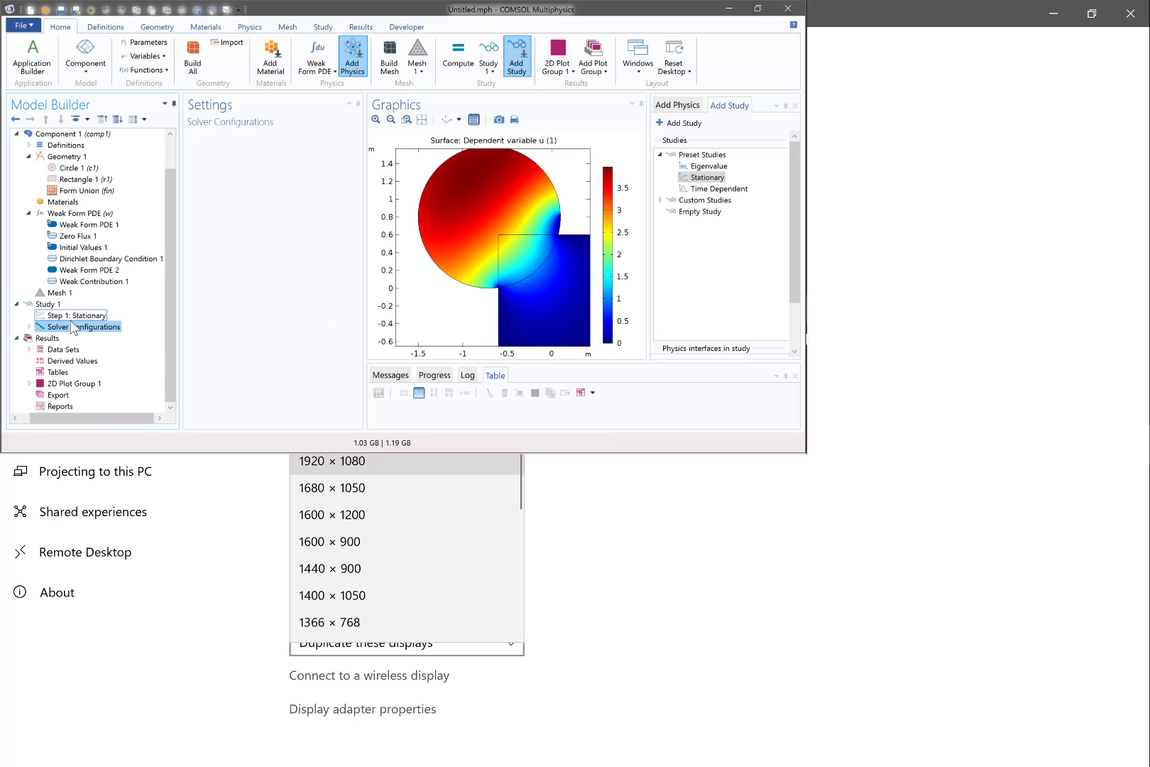
pyautogui.click(77, 315)
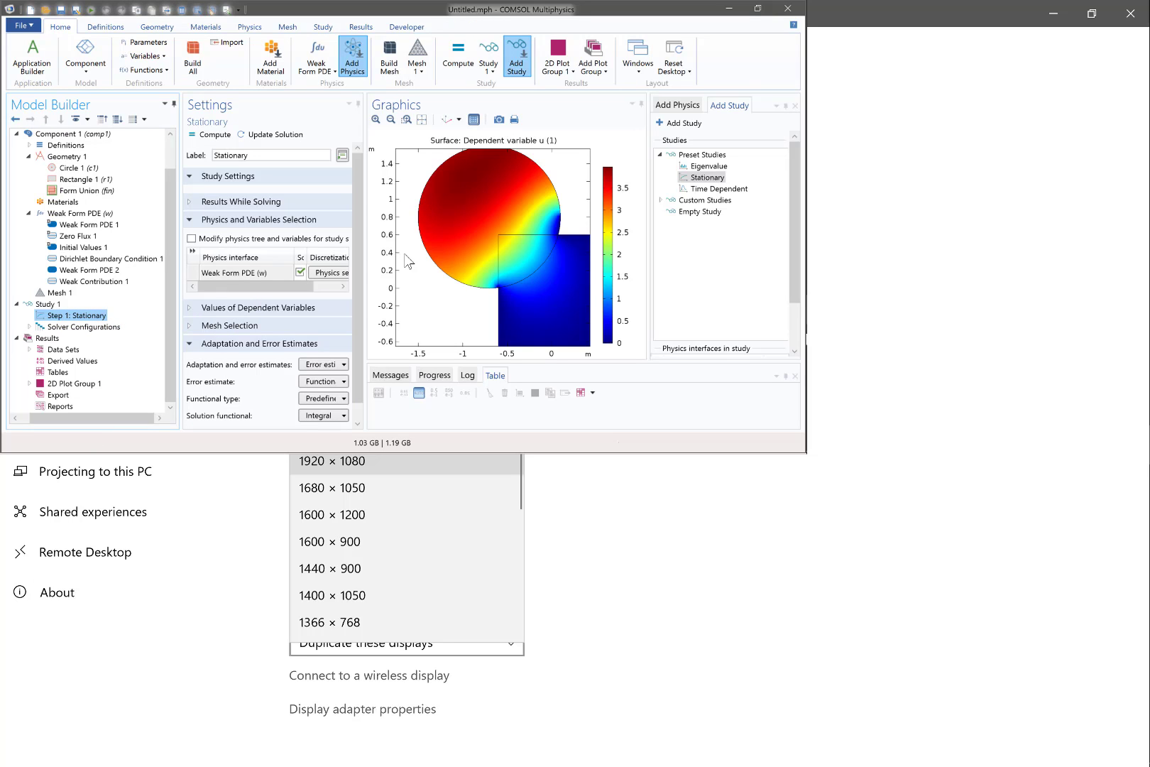